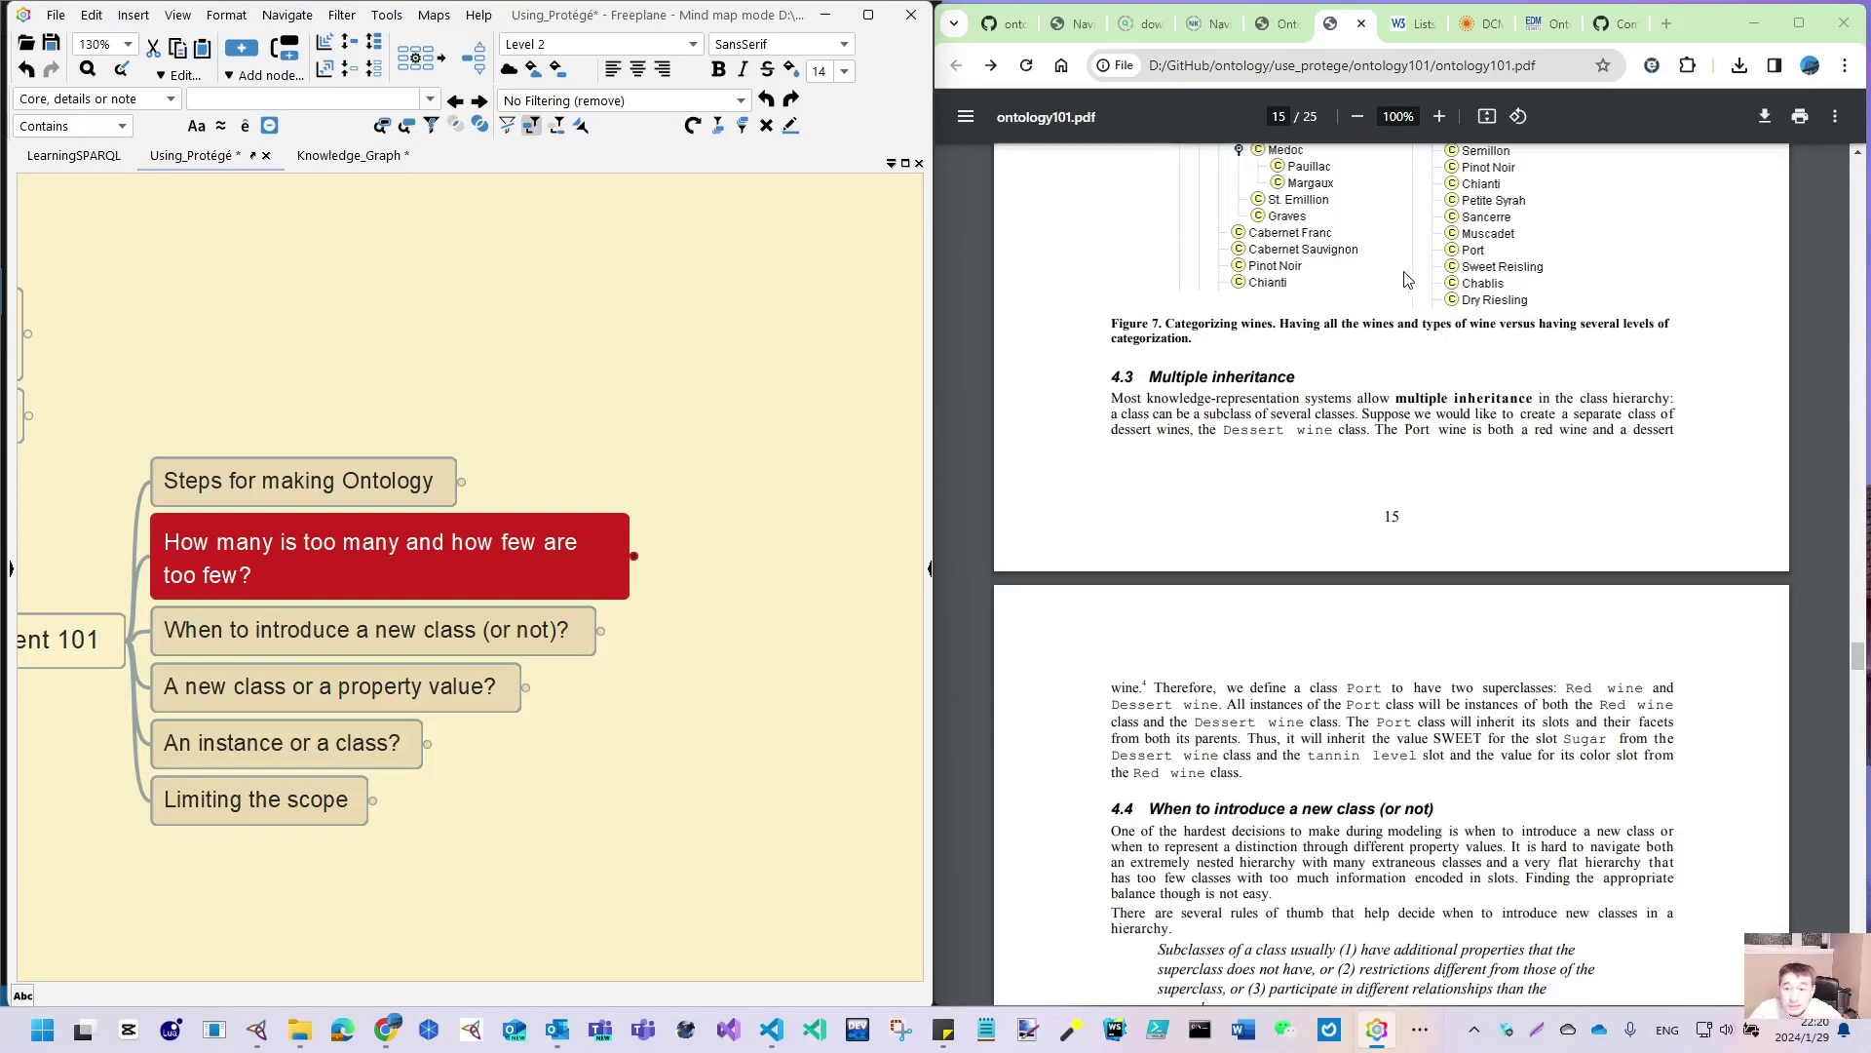
Expand the "When to introduce a new class (or not)?" node, compare its rules with PDF section 4.4, and collapse it
scroll(1277, 585, "down", 4)
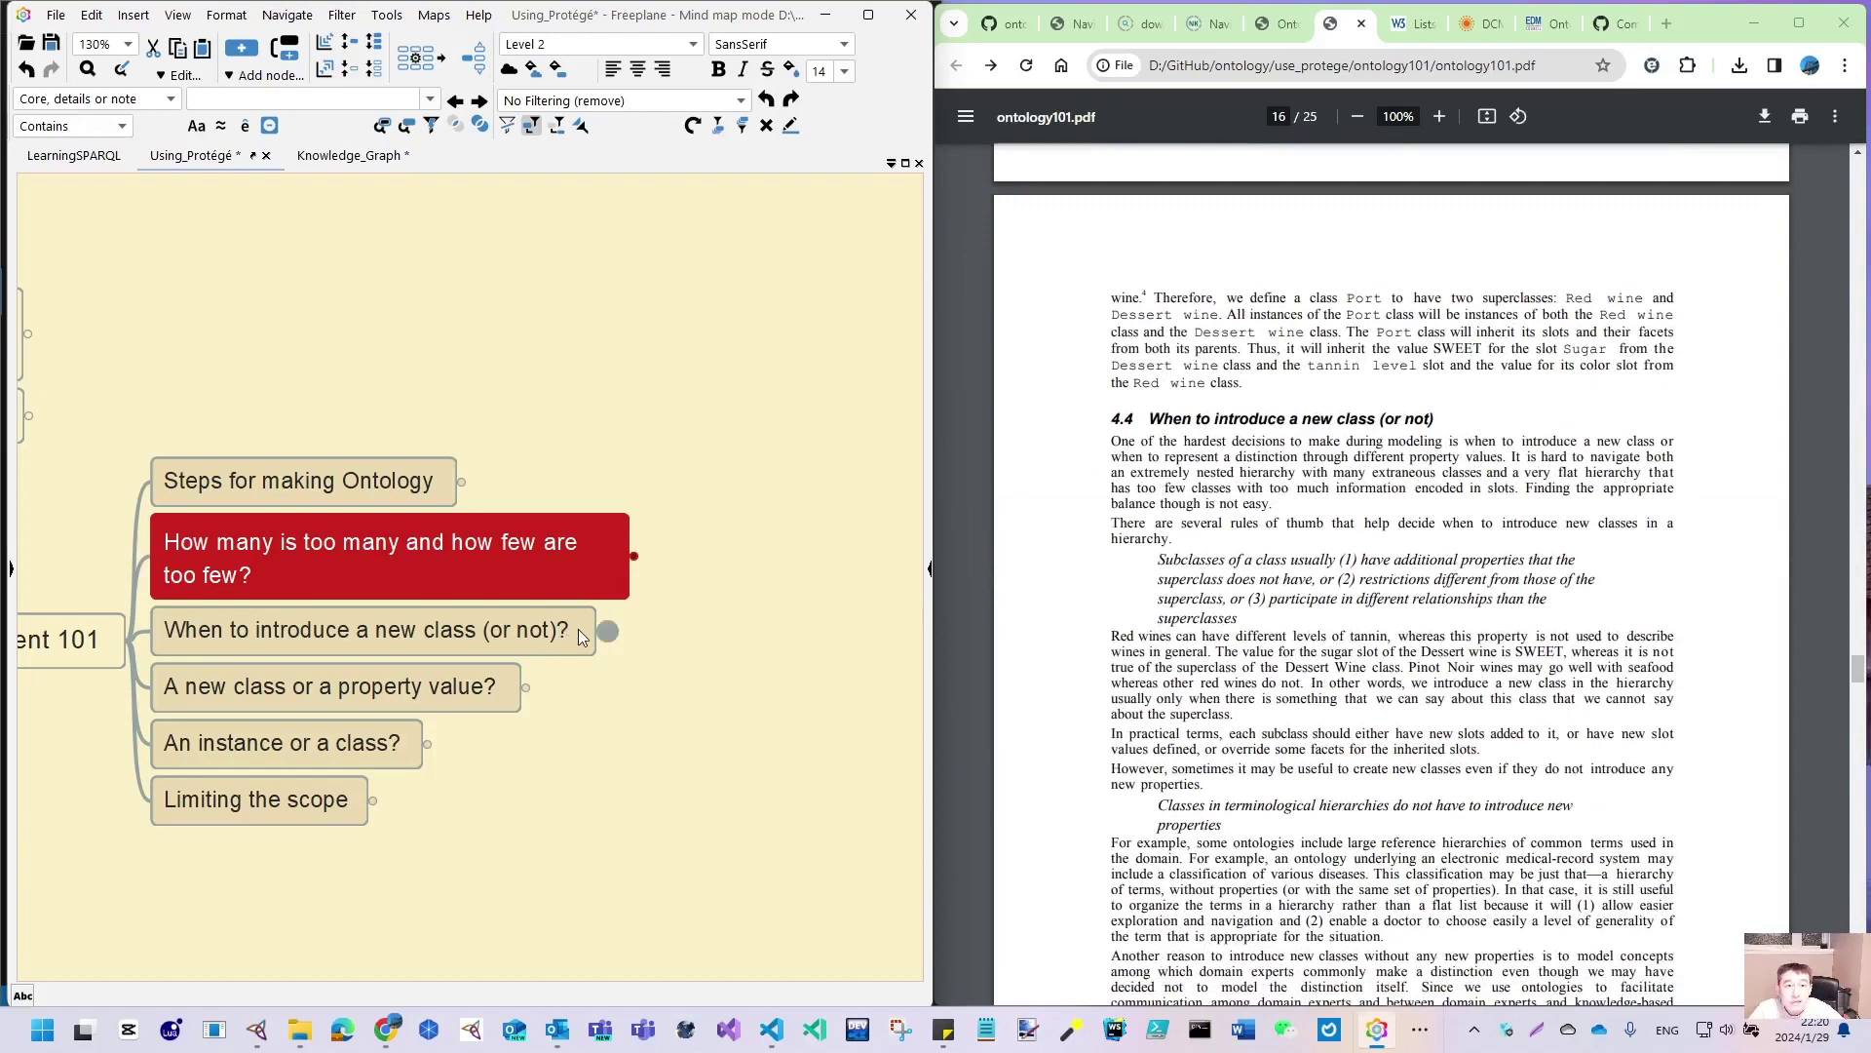
left_click(495, 639)
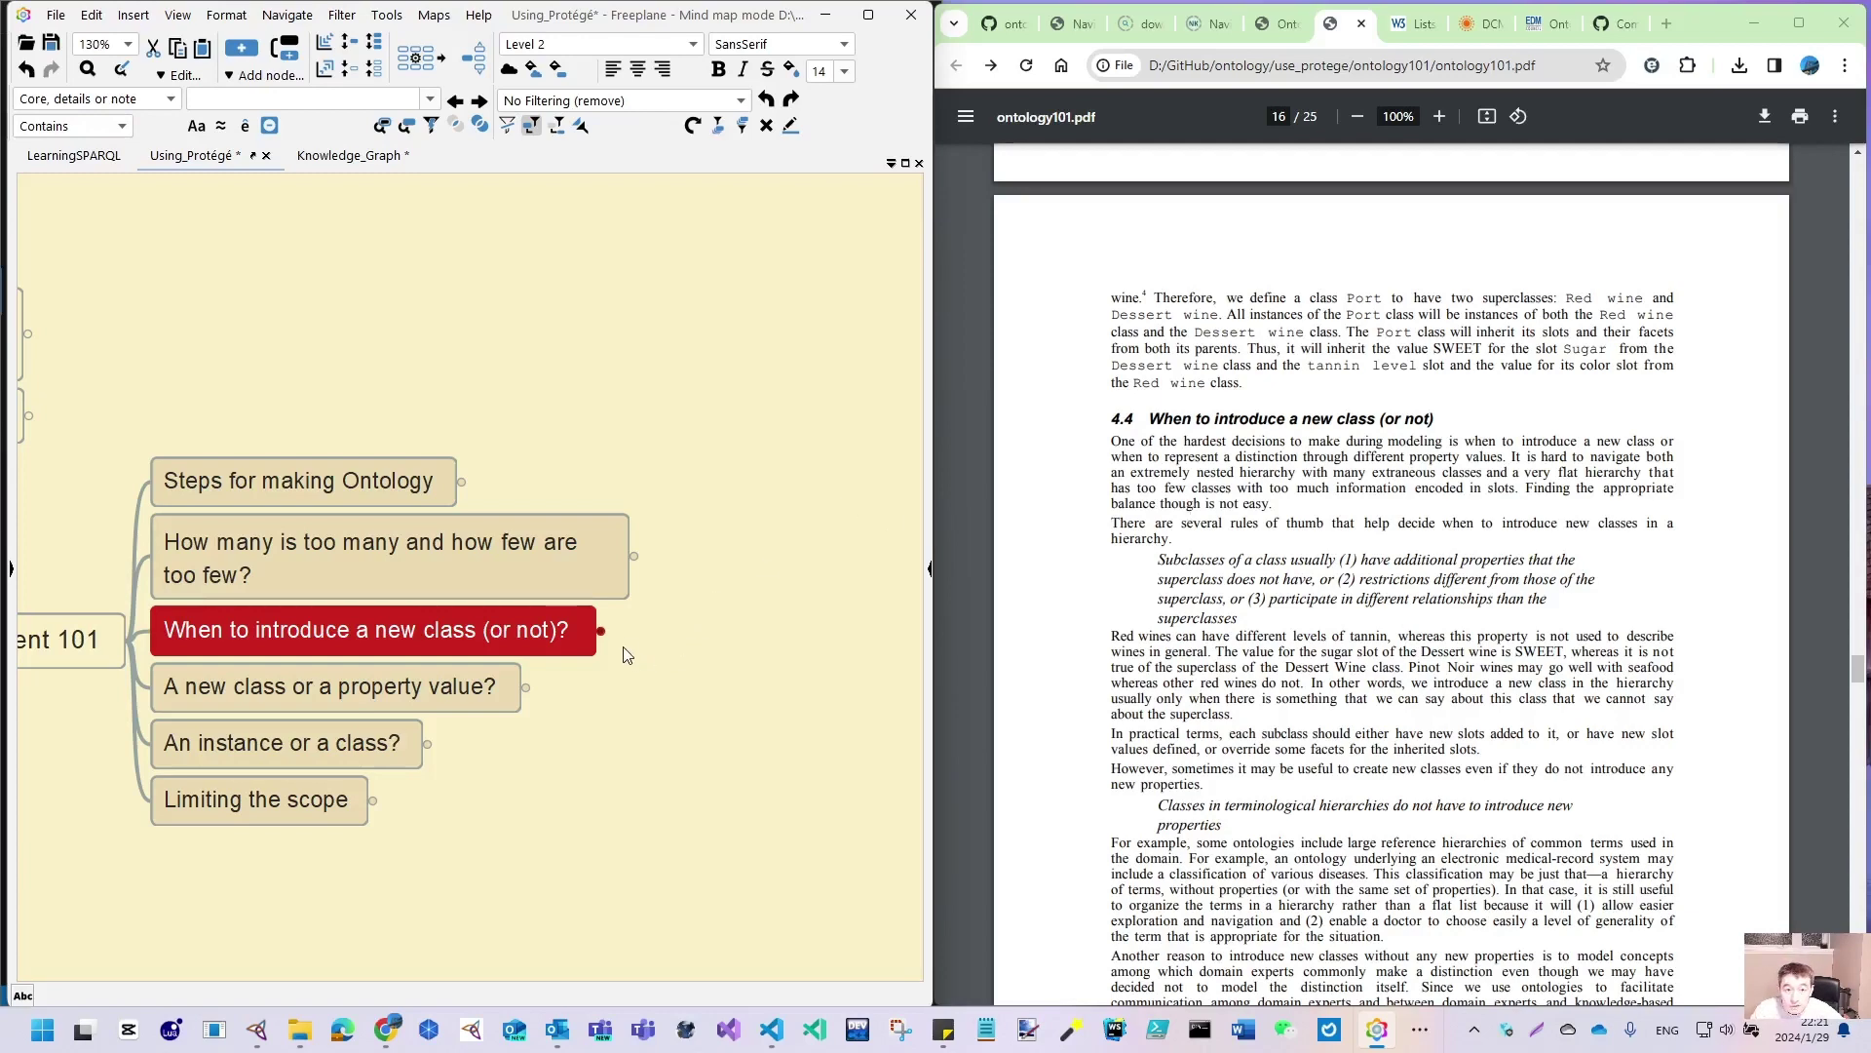
left_click(600, 630)
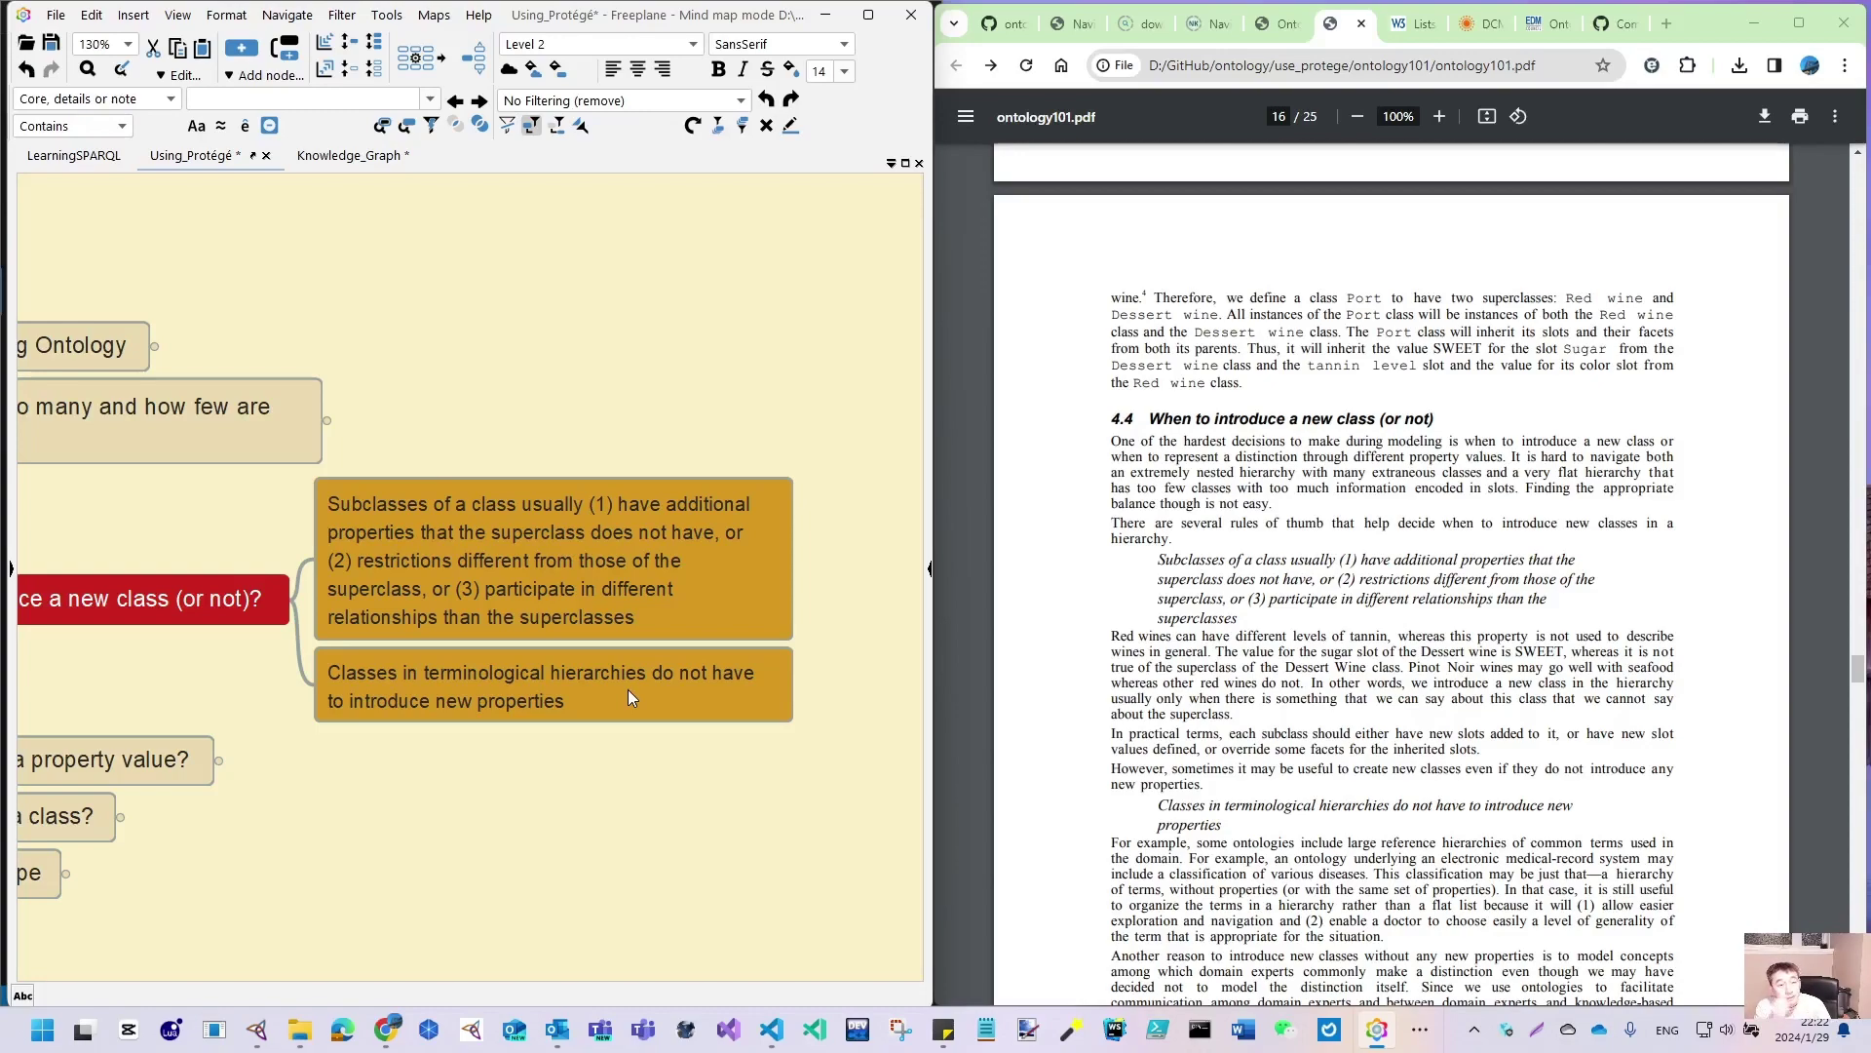
left_click_drag(230, 716, 509, 705)
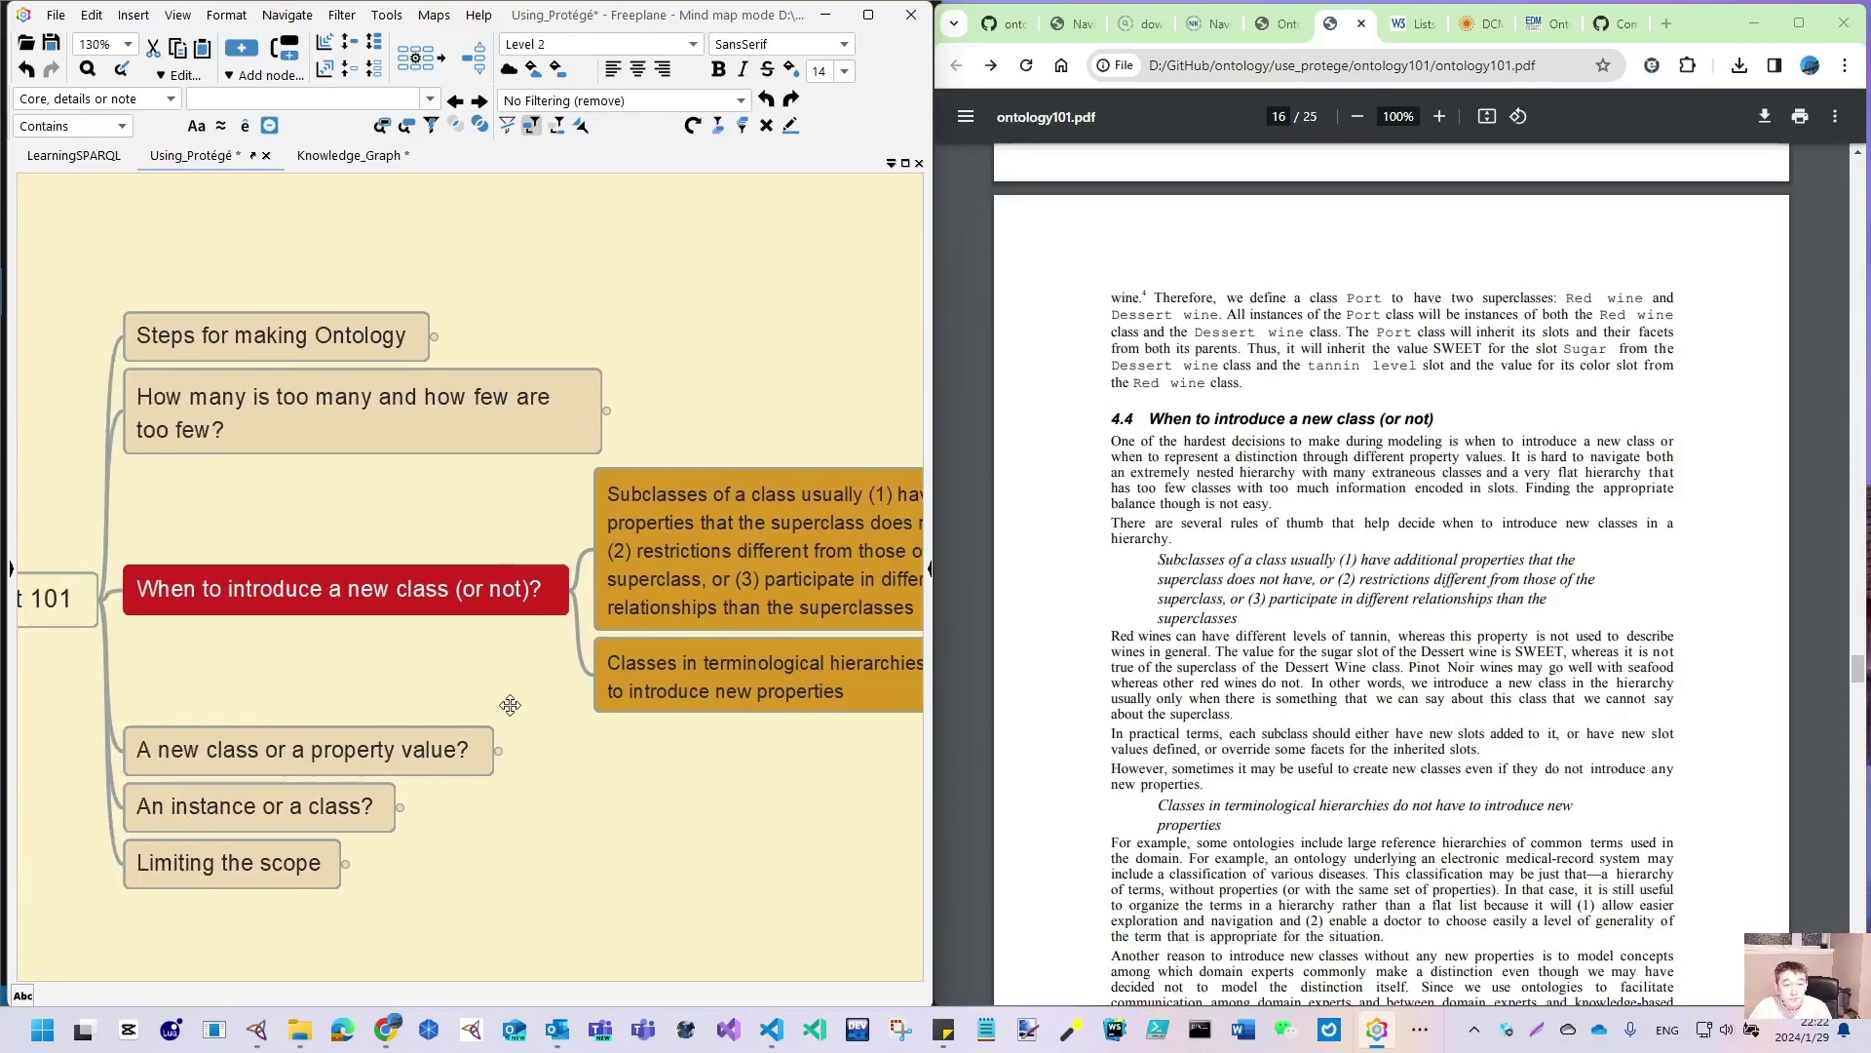
scroll(1322, 916, "down", 10)
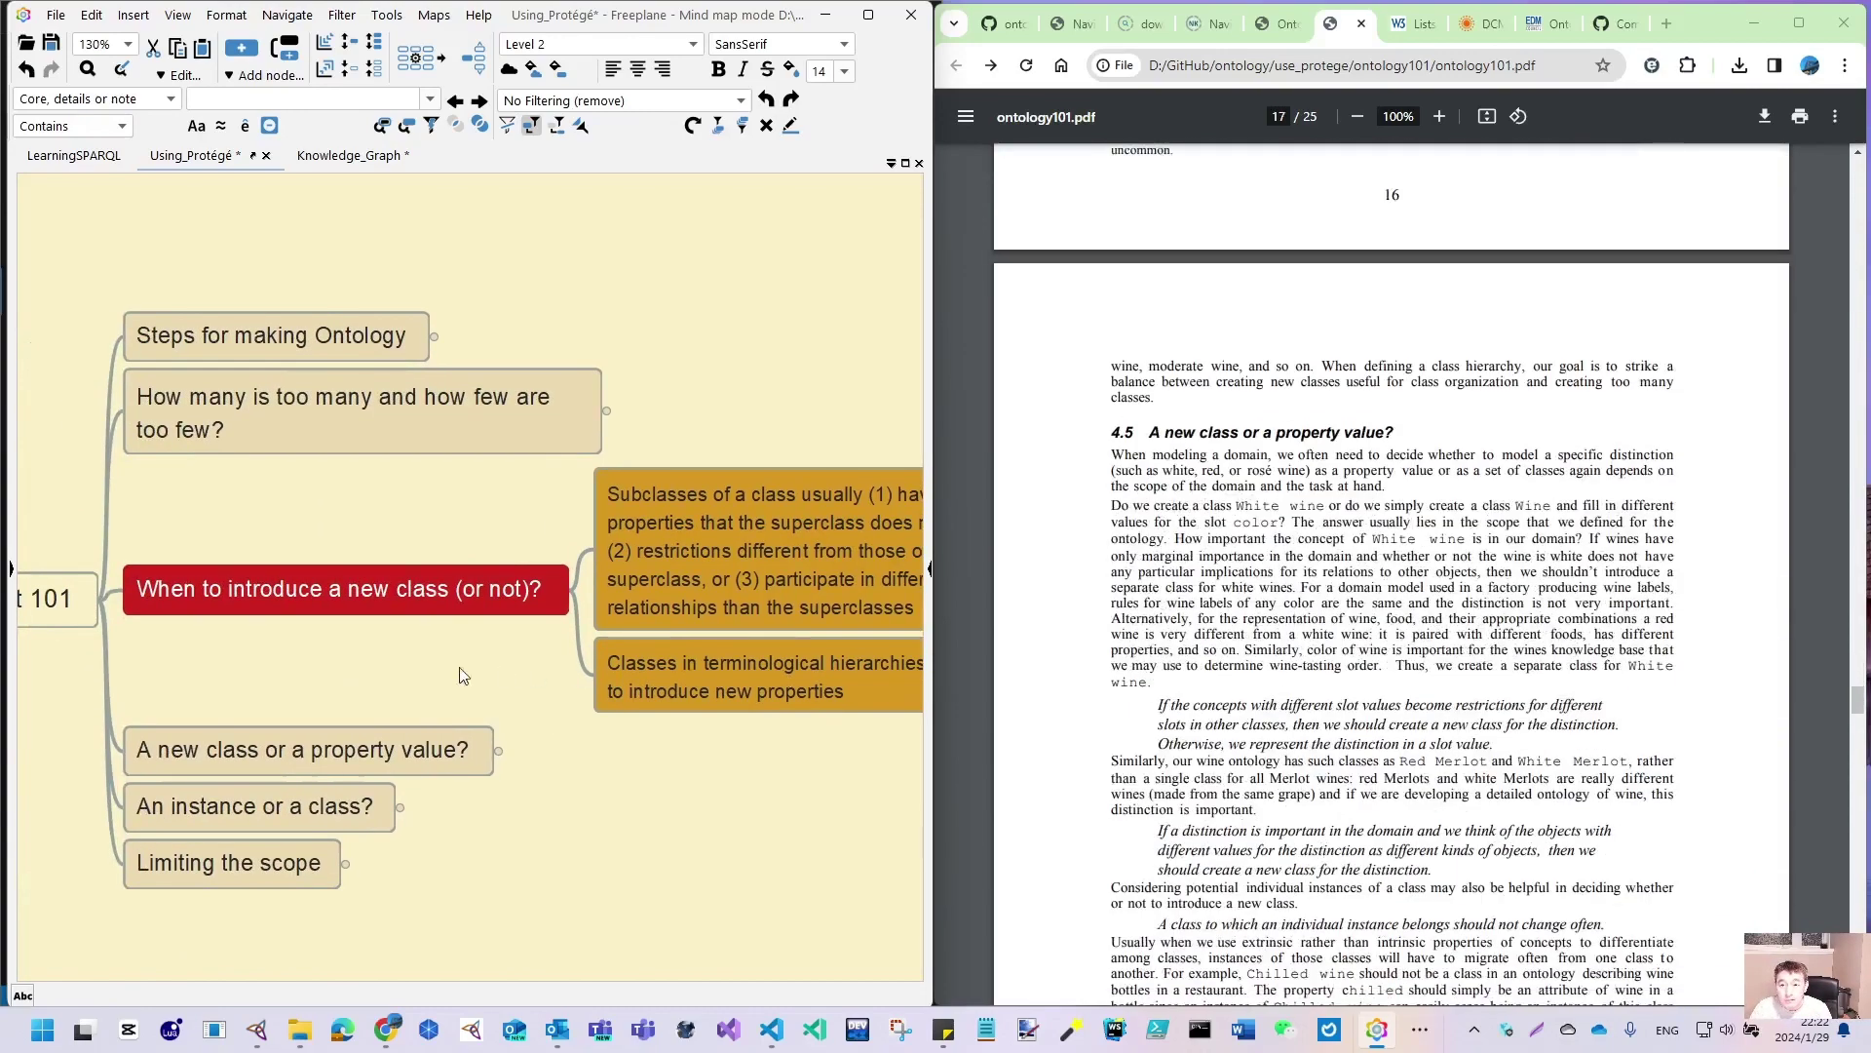
left_click(580, 590)
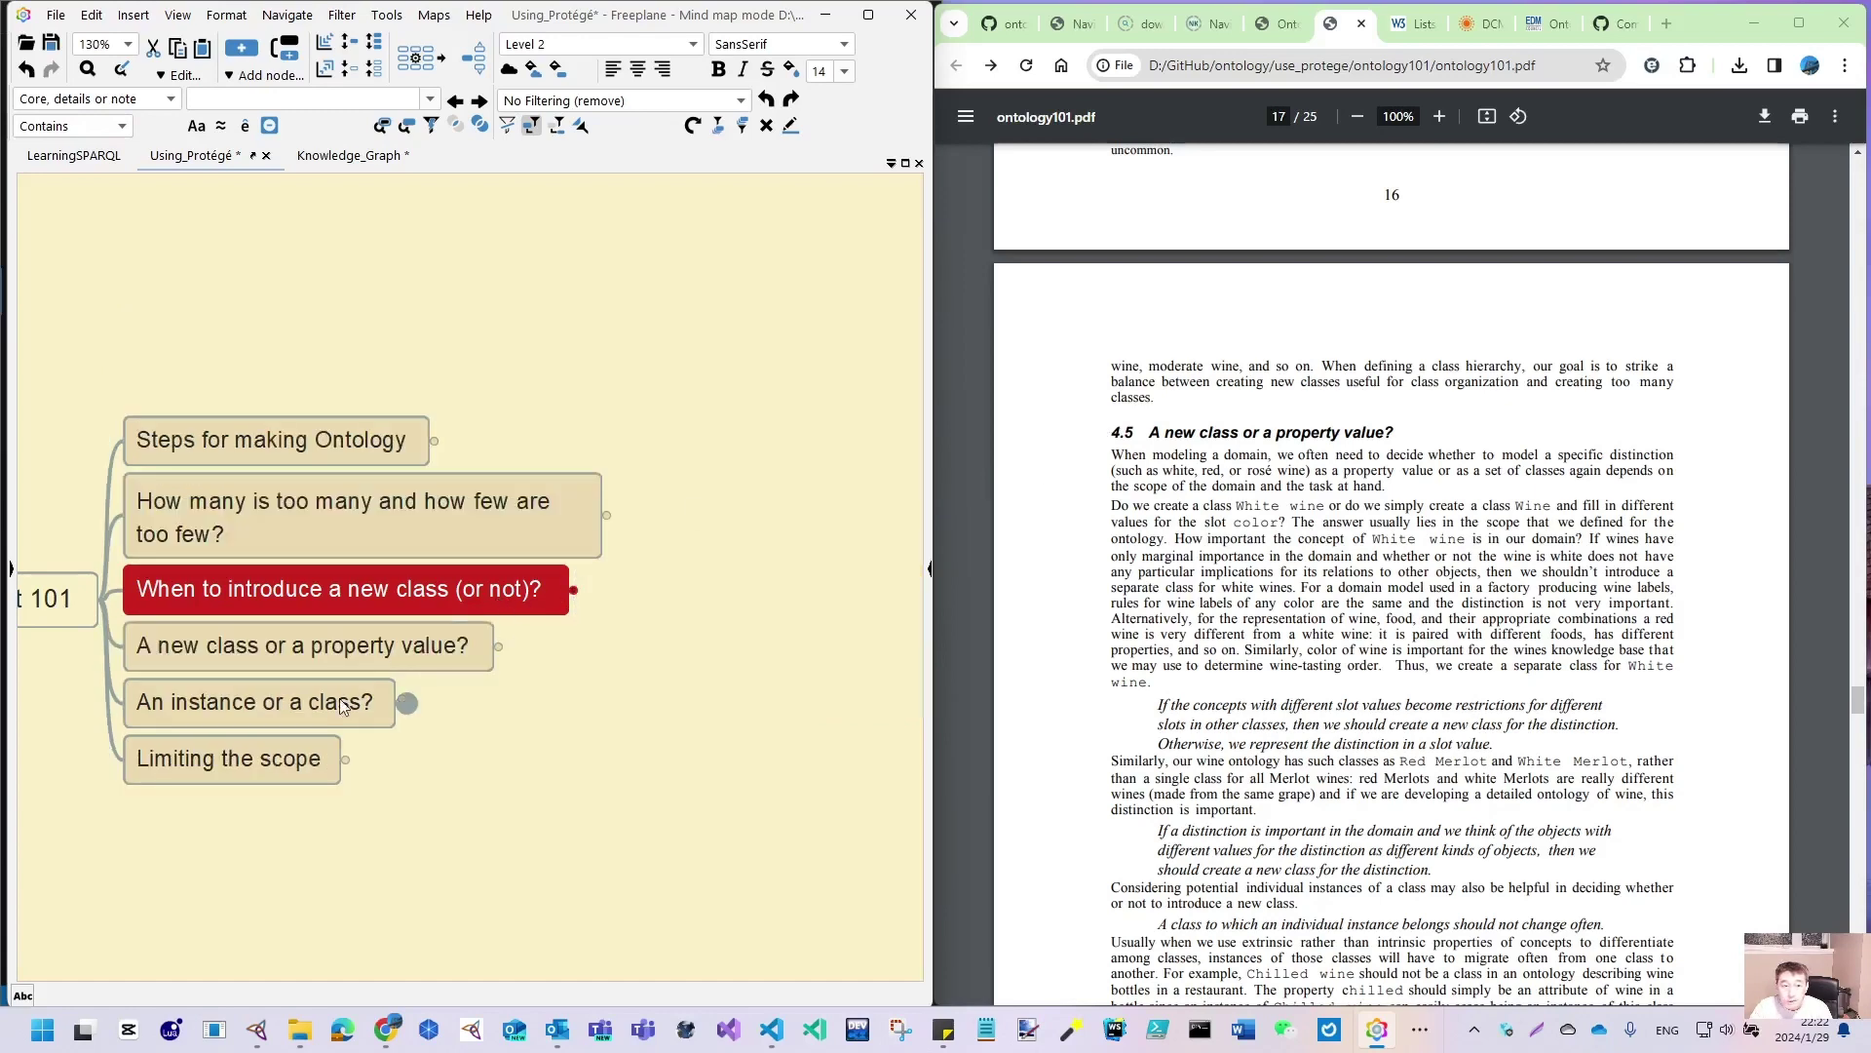
Expand the "A new class or a property value?" node, review its rules against PDF section 4.5, and collapse it
left_click(323, 655)
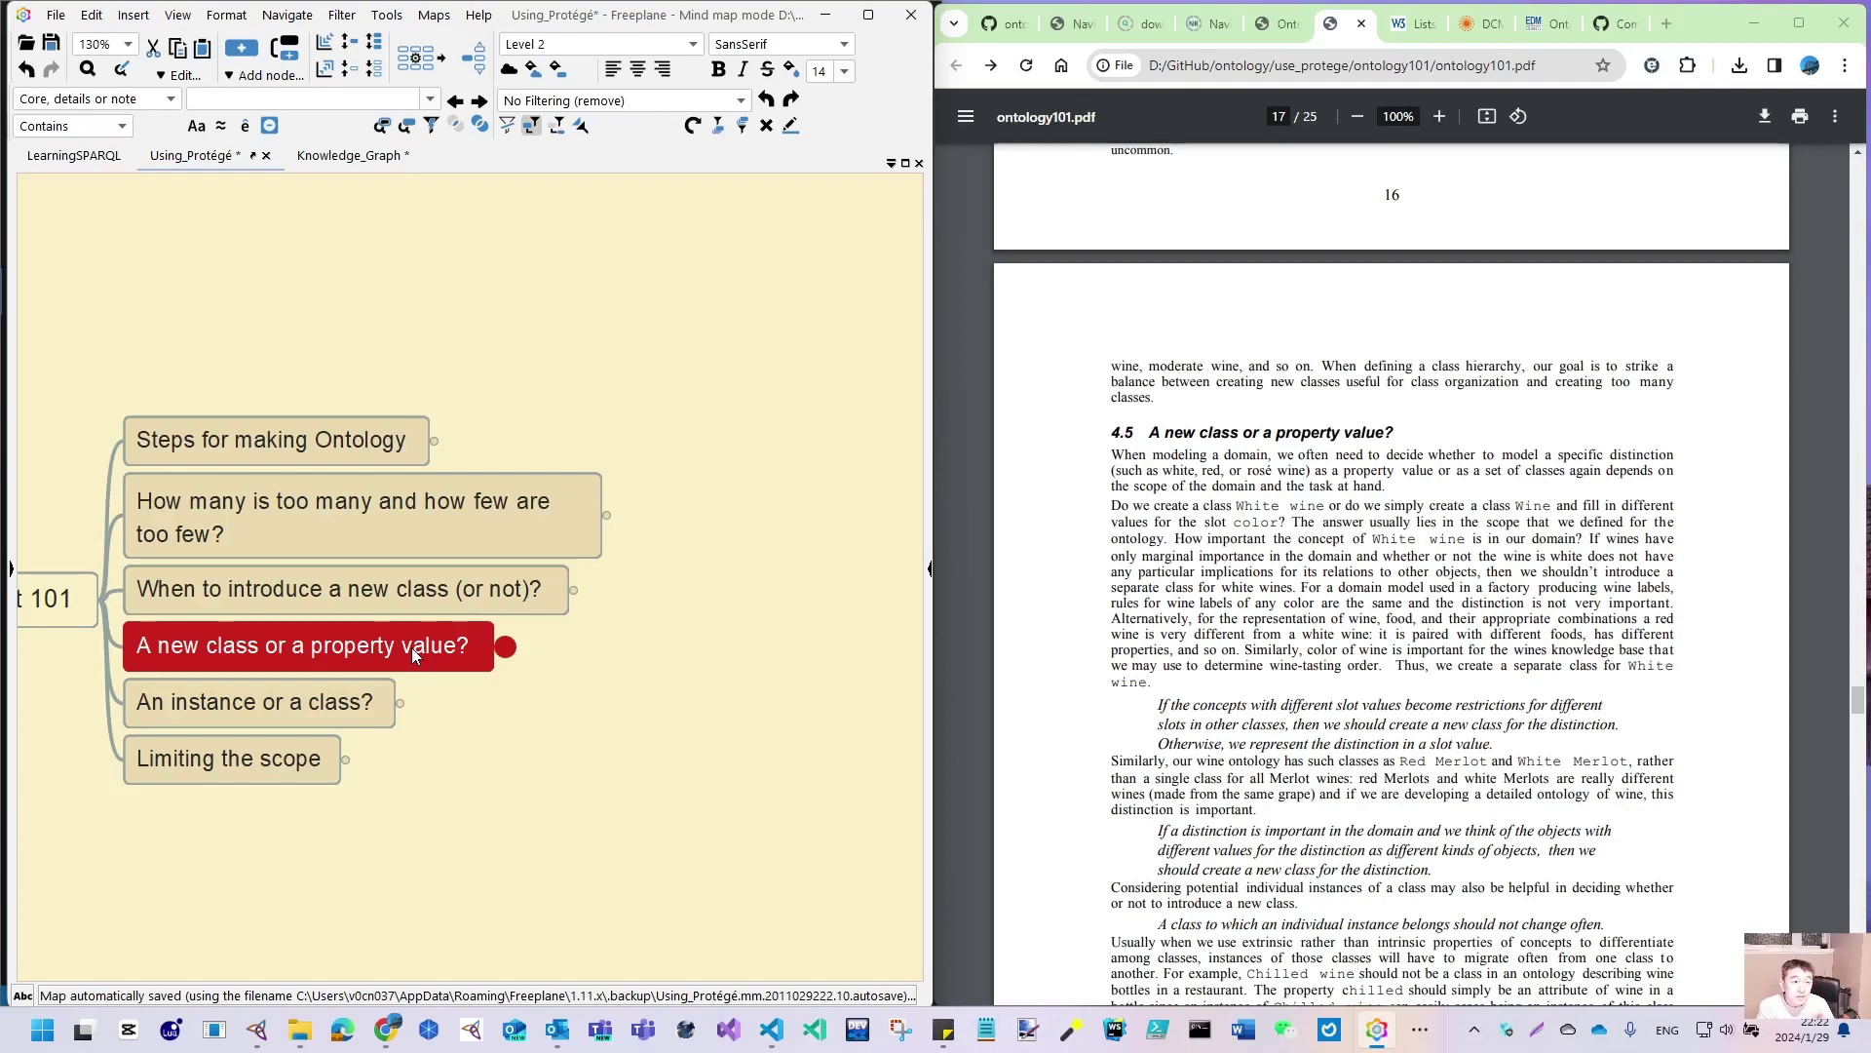
left_click(506, 648)
left_click_drag(727, 903, 544, 867)
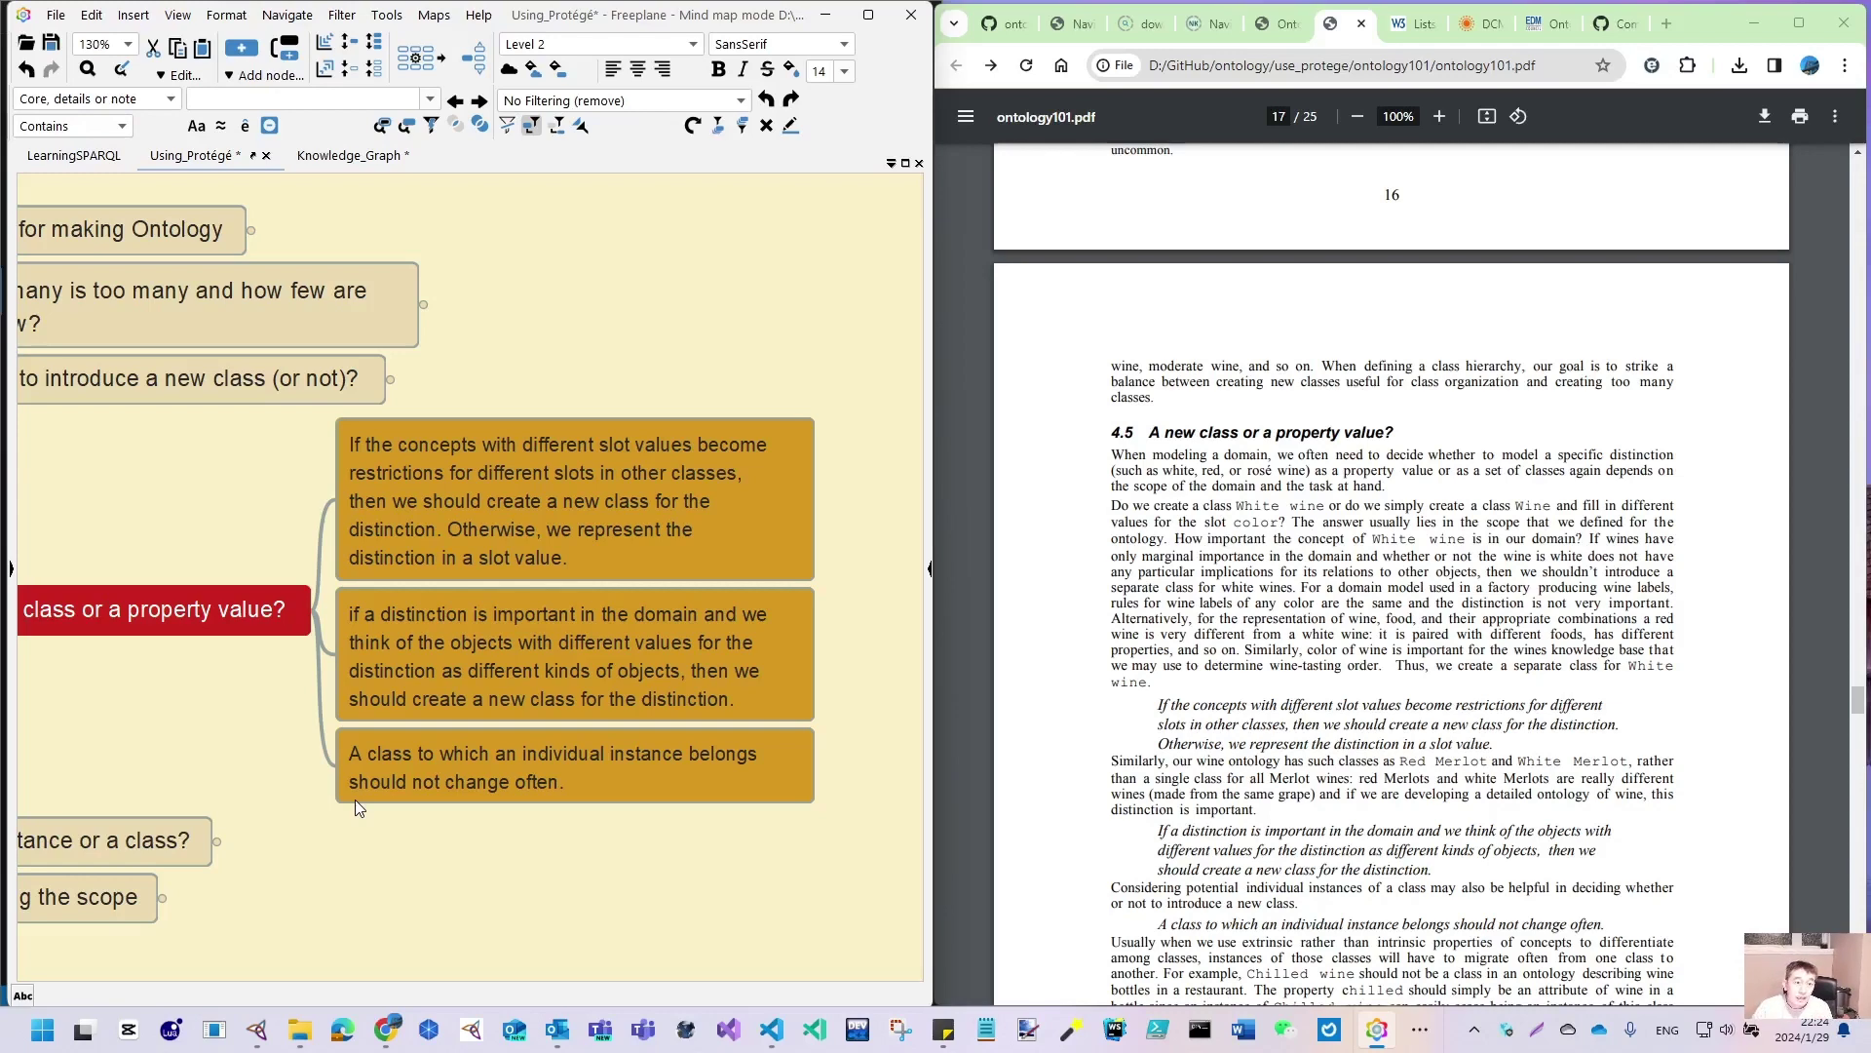
left_click_drag(181, 687, 371, 667)
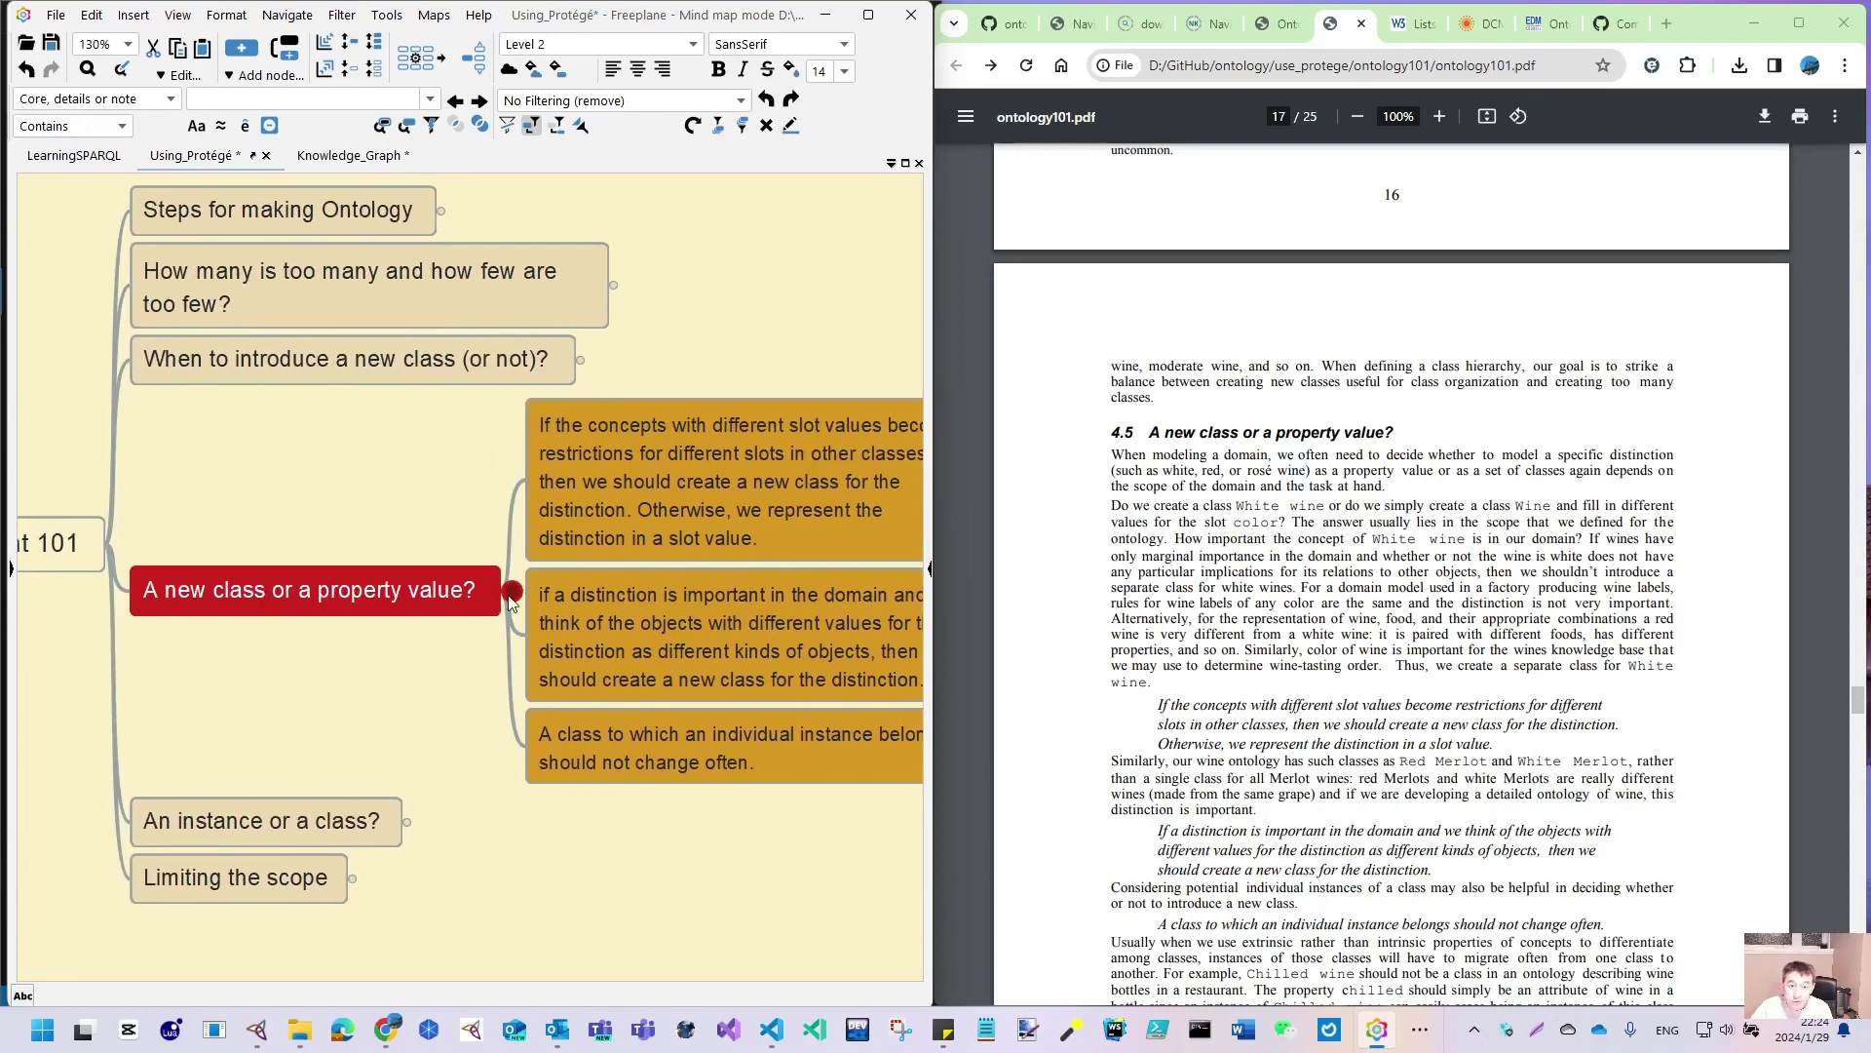
left_click(510, 594)
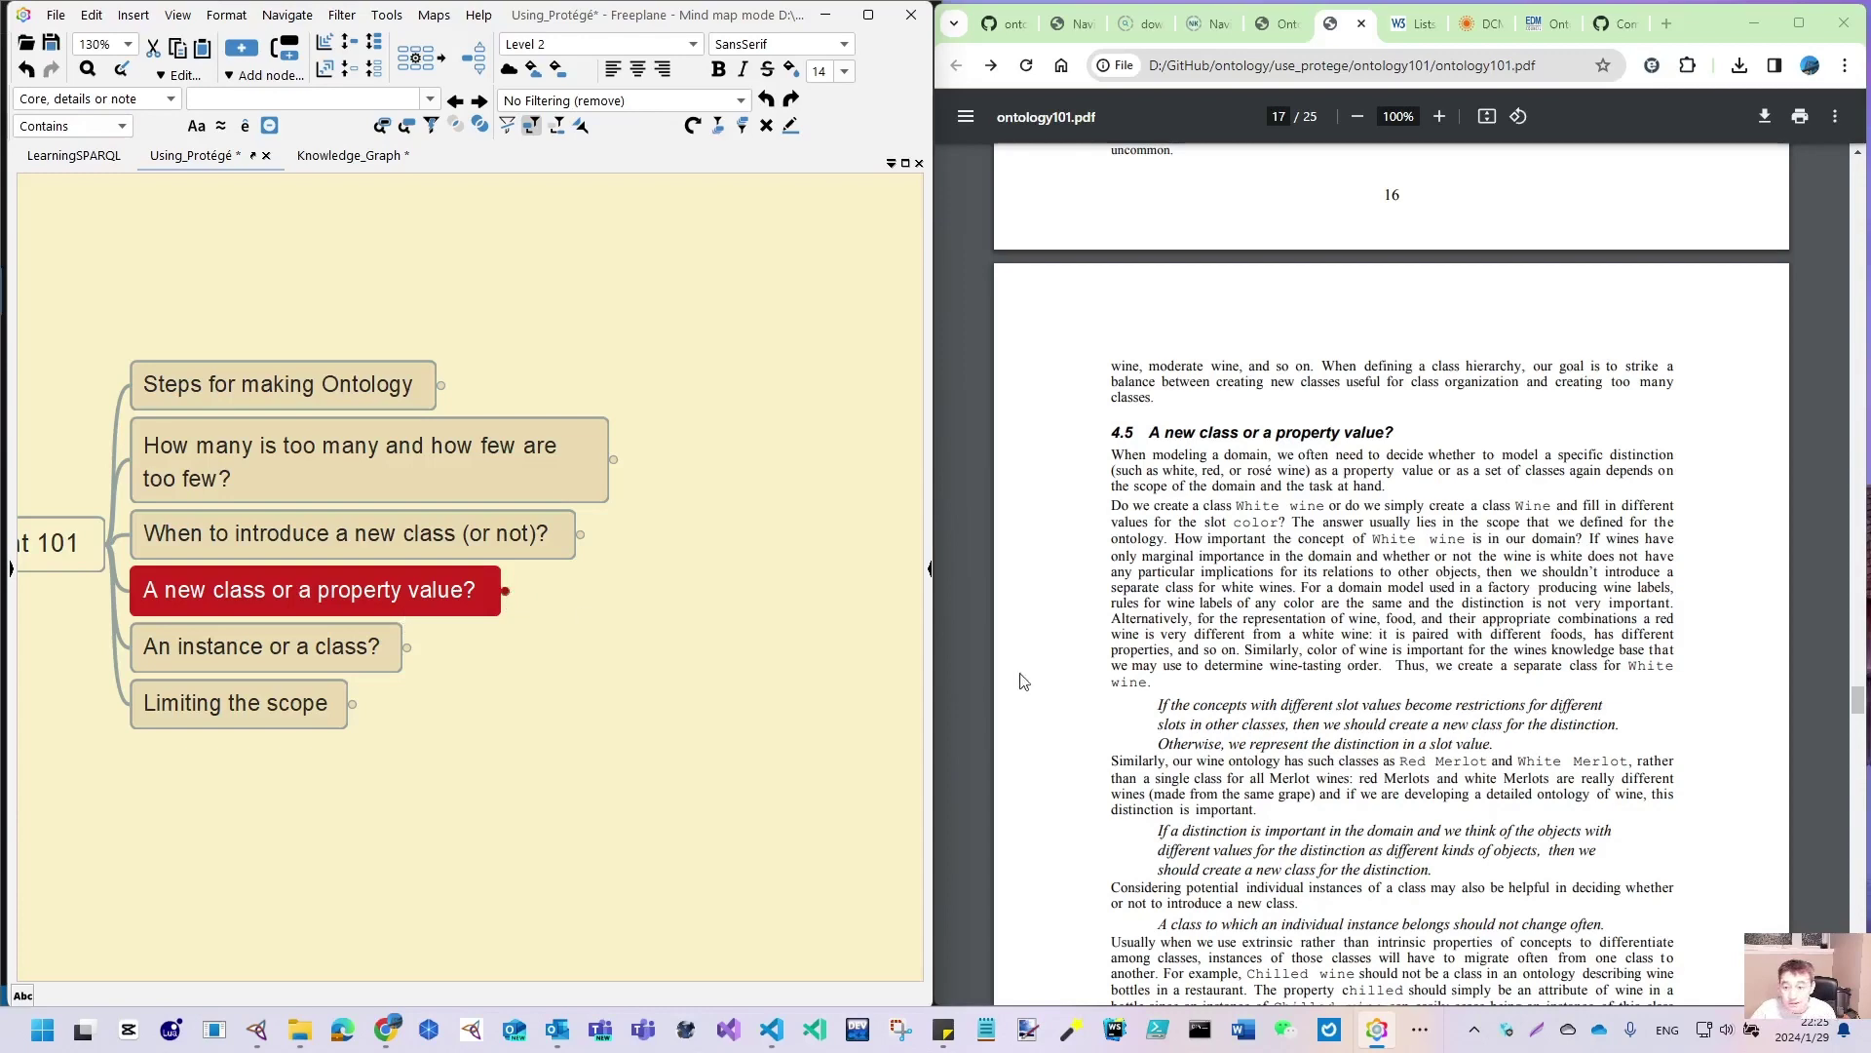
Review the "An instance or a class?" node and its sub-notes alongside PDF section 4.6, collapsing the branch when finished
scroll(1073, 653, "down", 10)
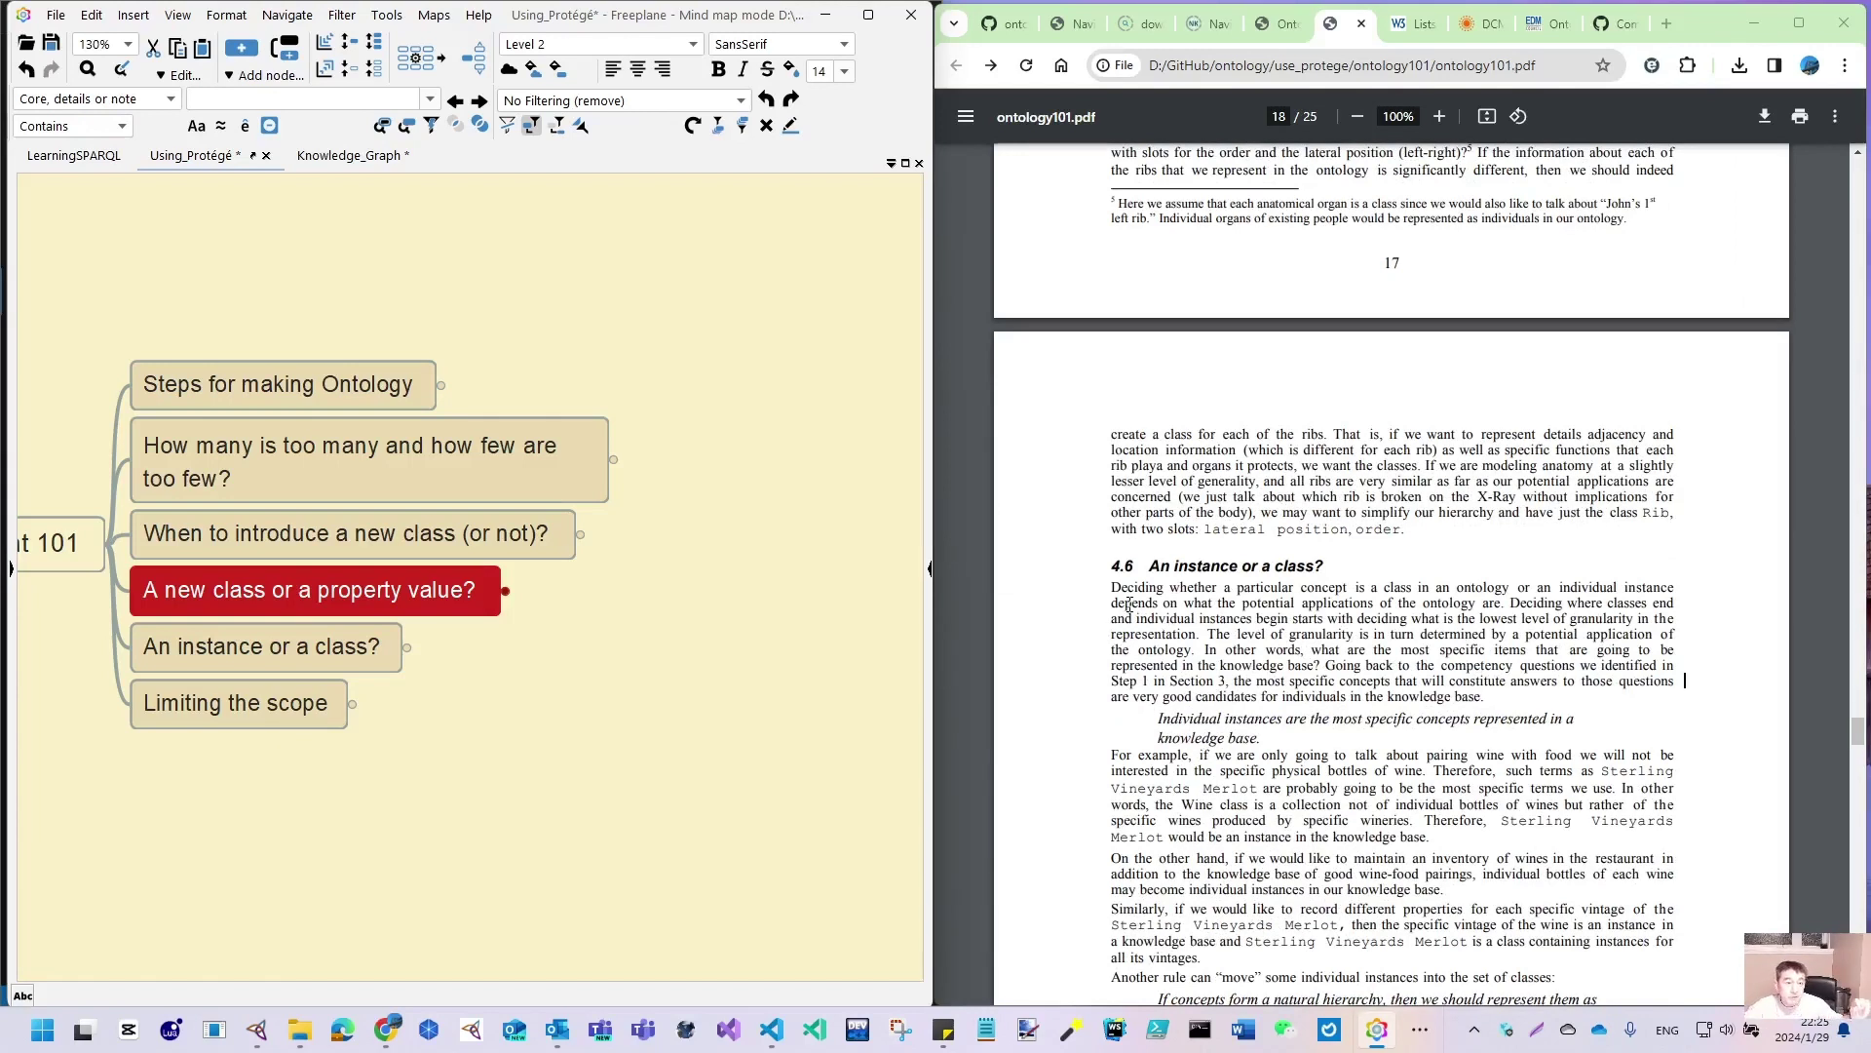
left_click(220, 657)
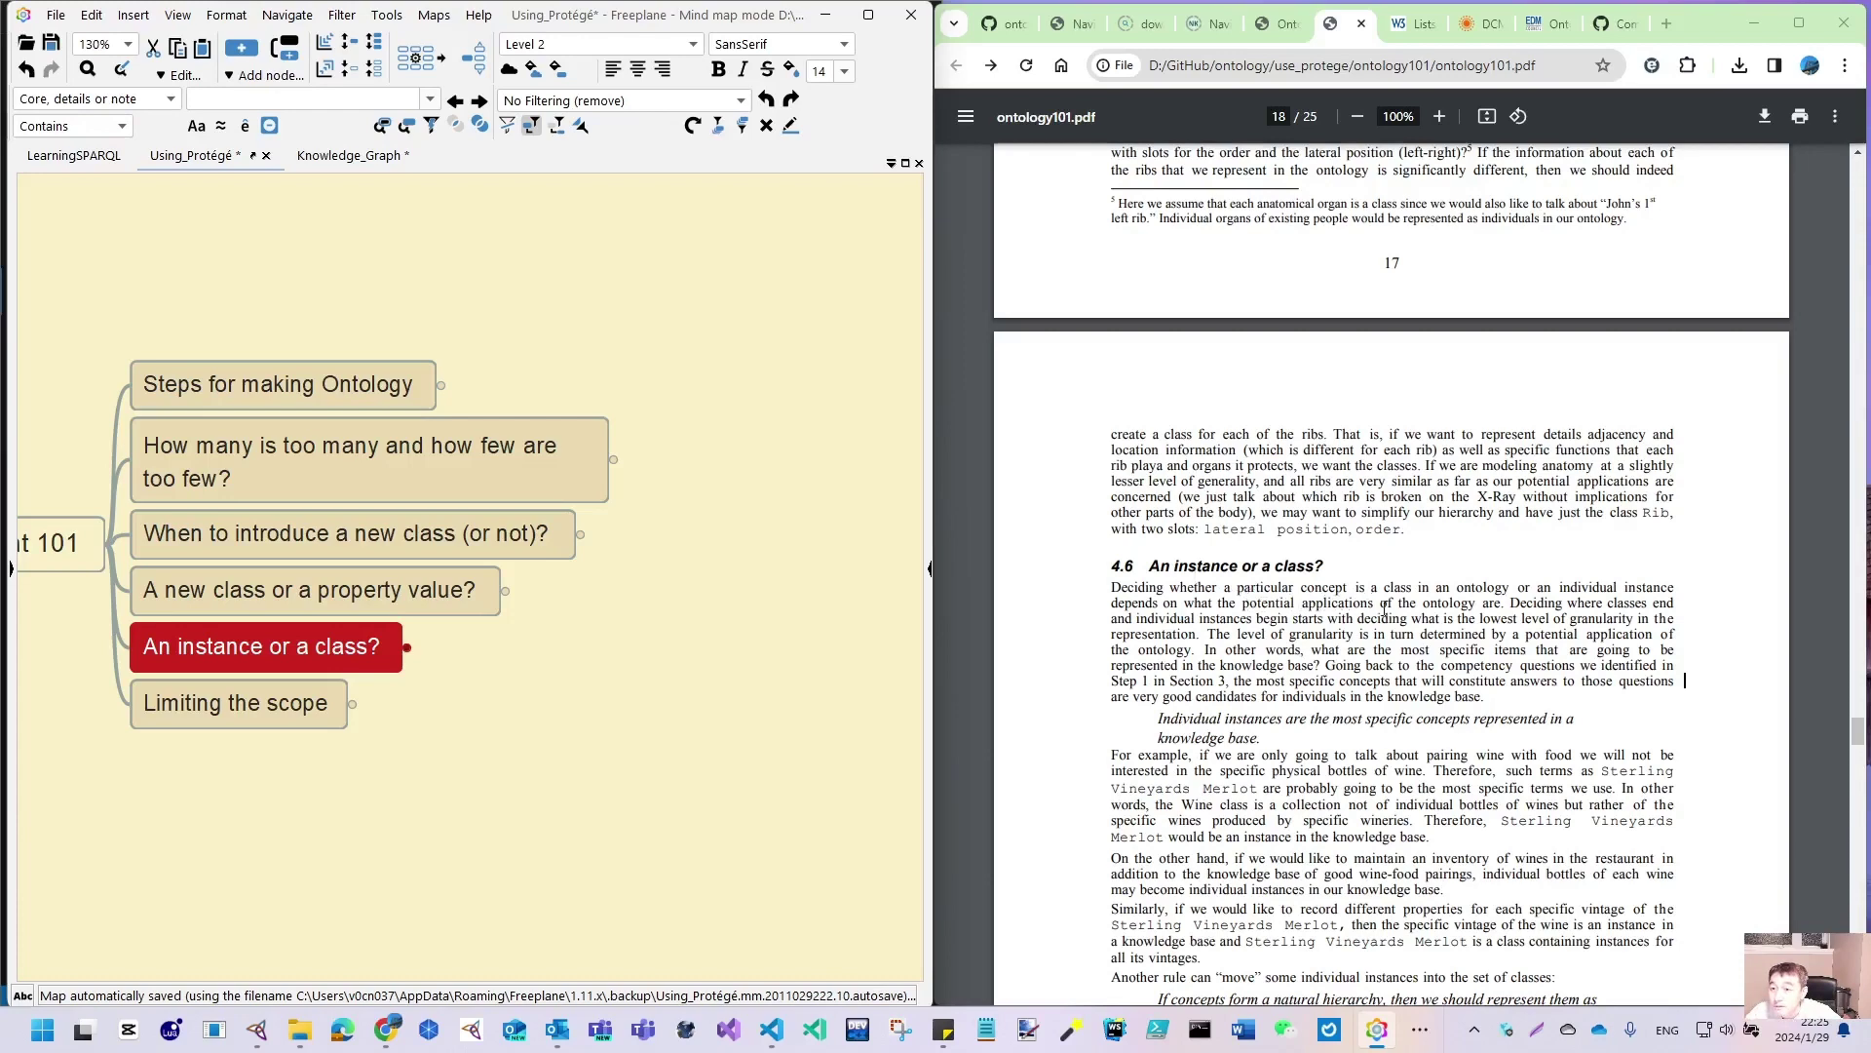
left_click(407, 648)
left_click_drag(487, 788, 424, 827)
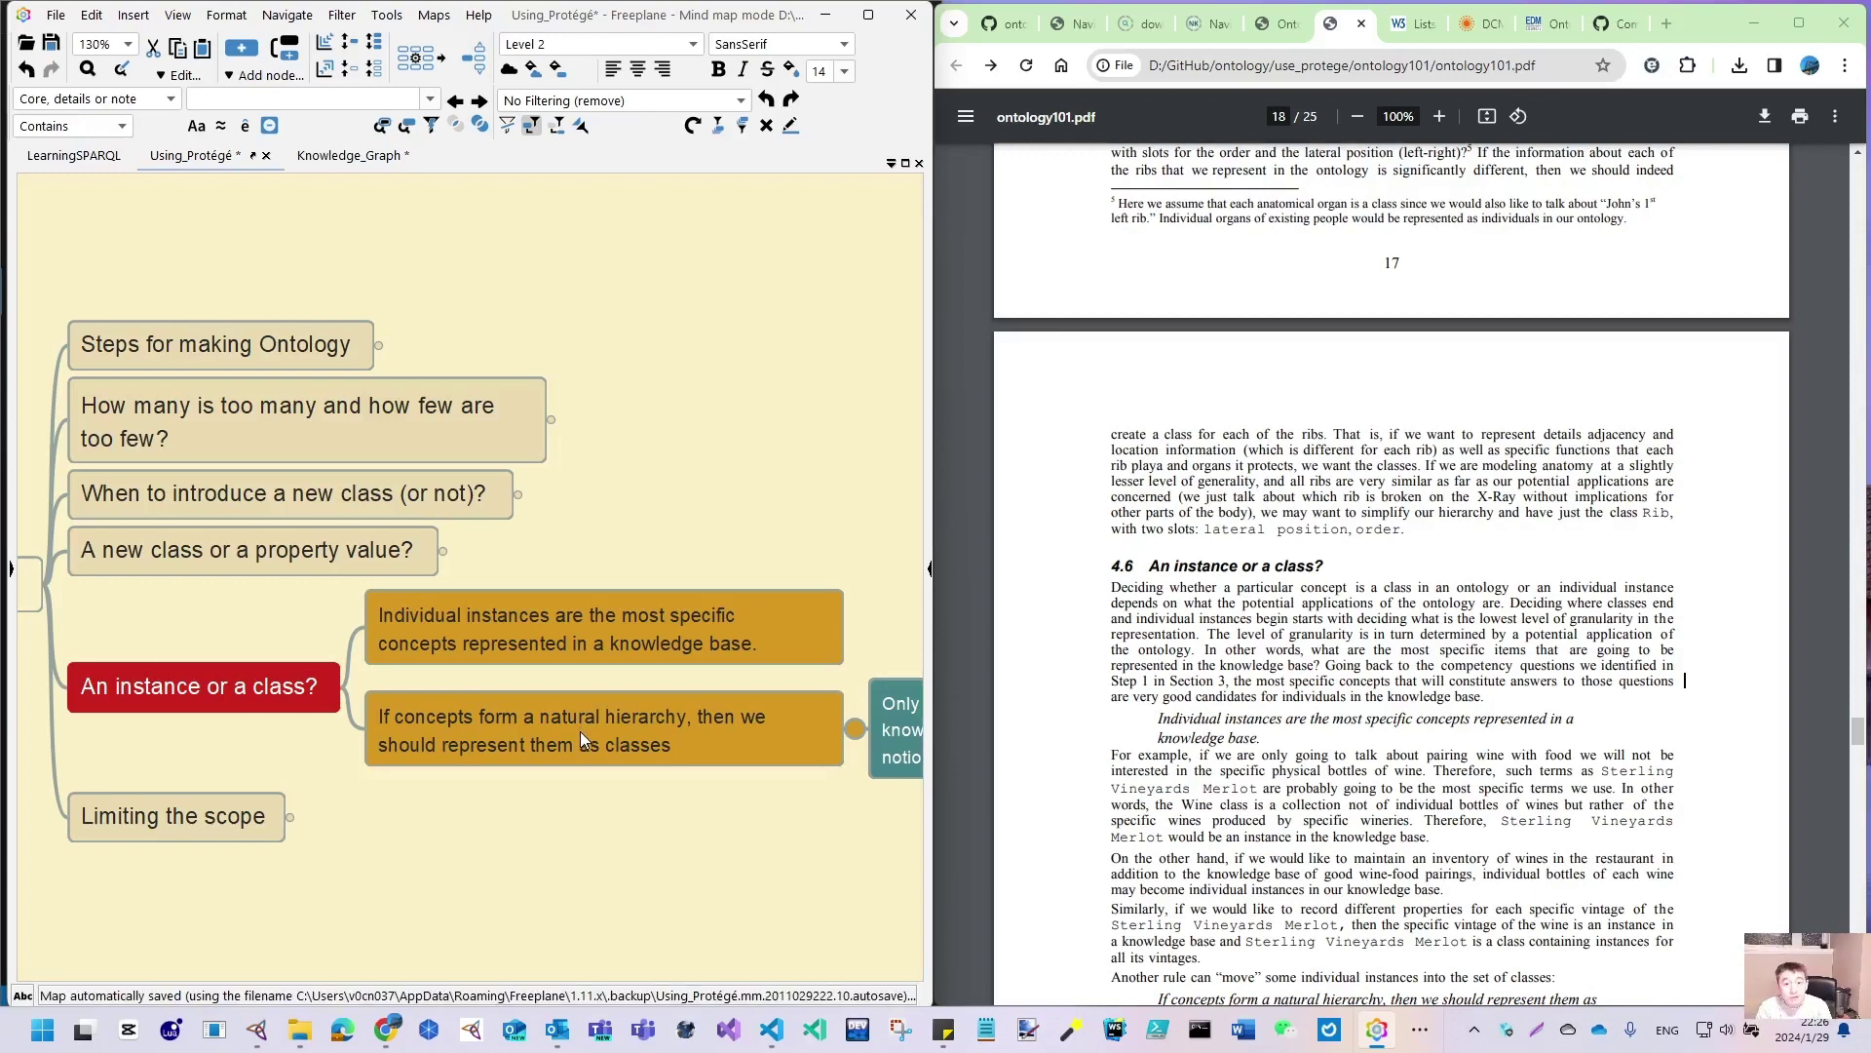
left_click_drag(749, 854, 284, 892)
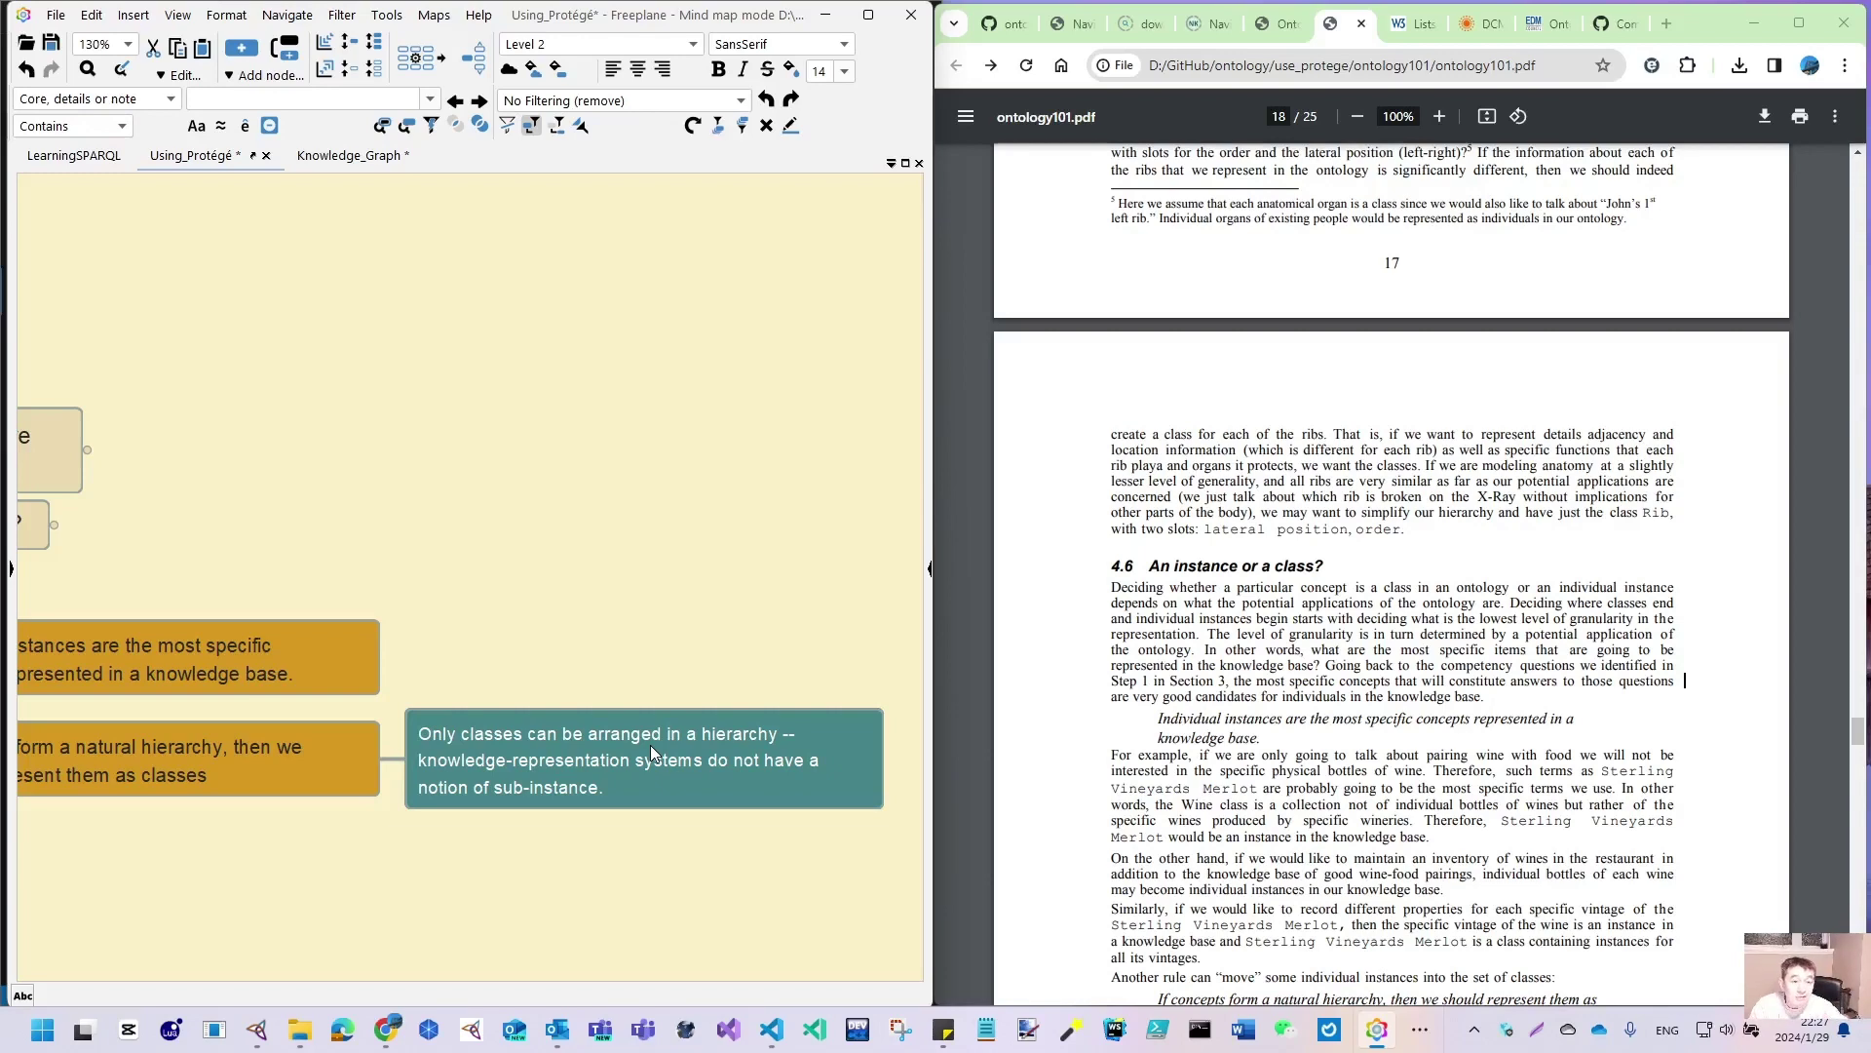
left_click_drag(159, 890, 646, 892)
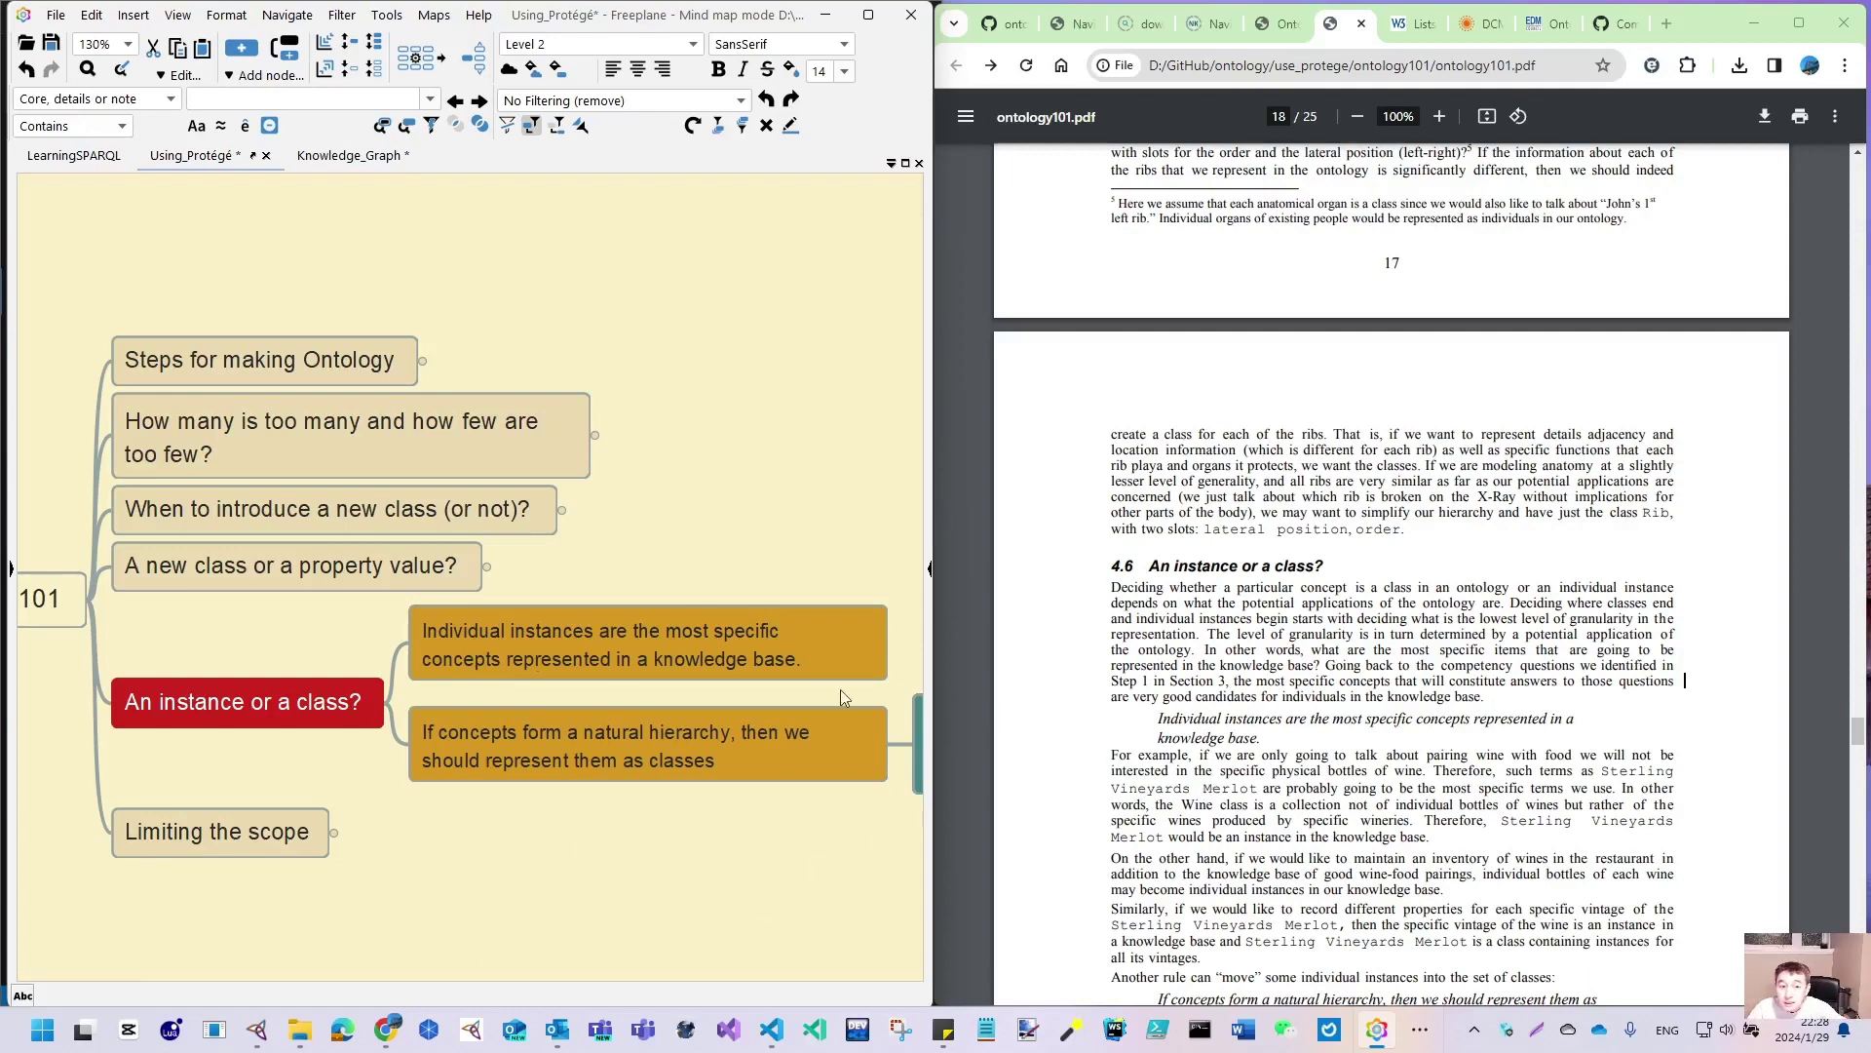
left_click(395, 703)
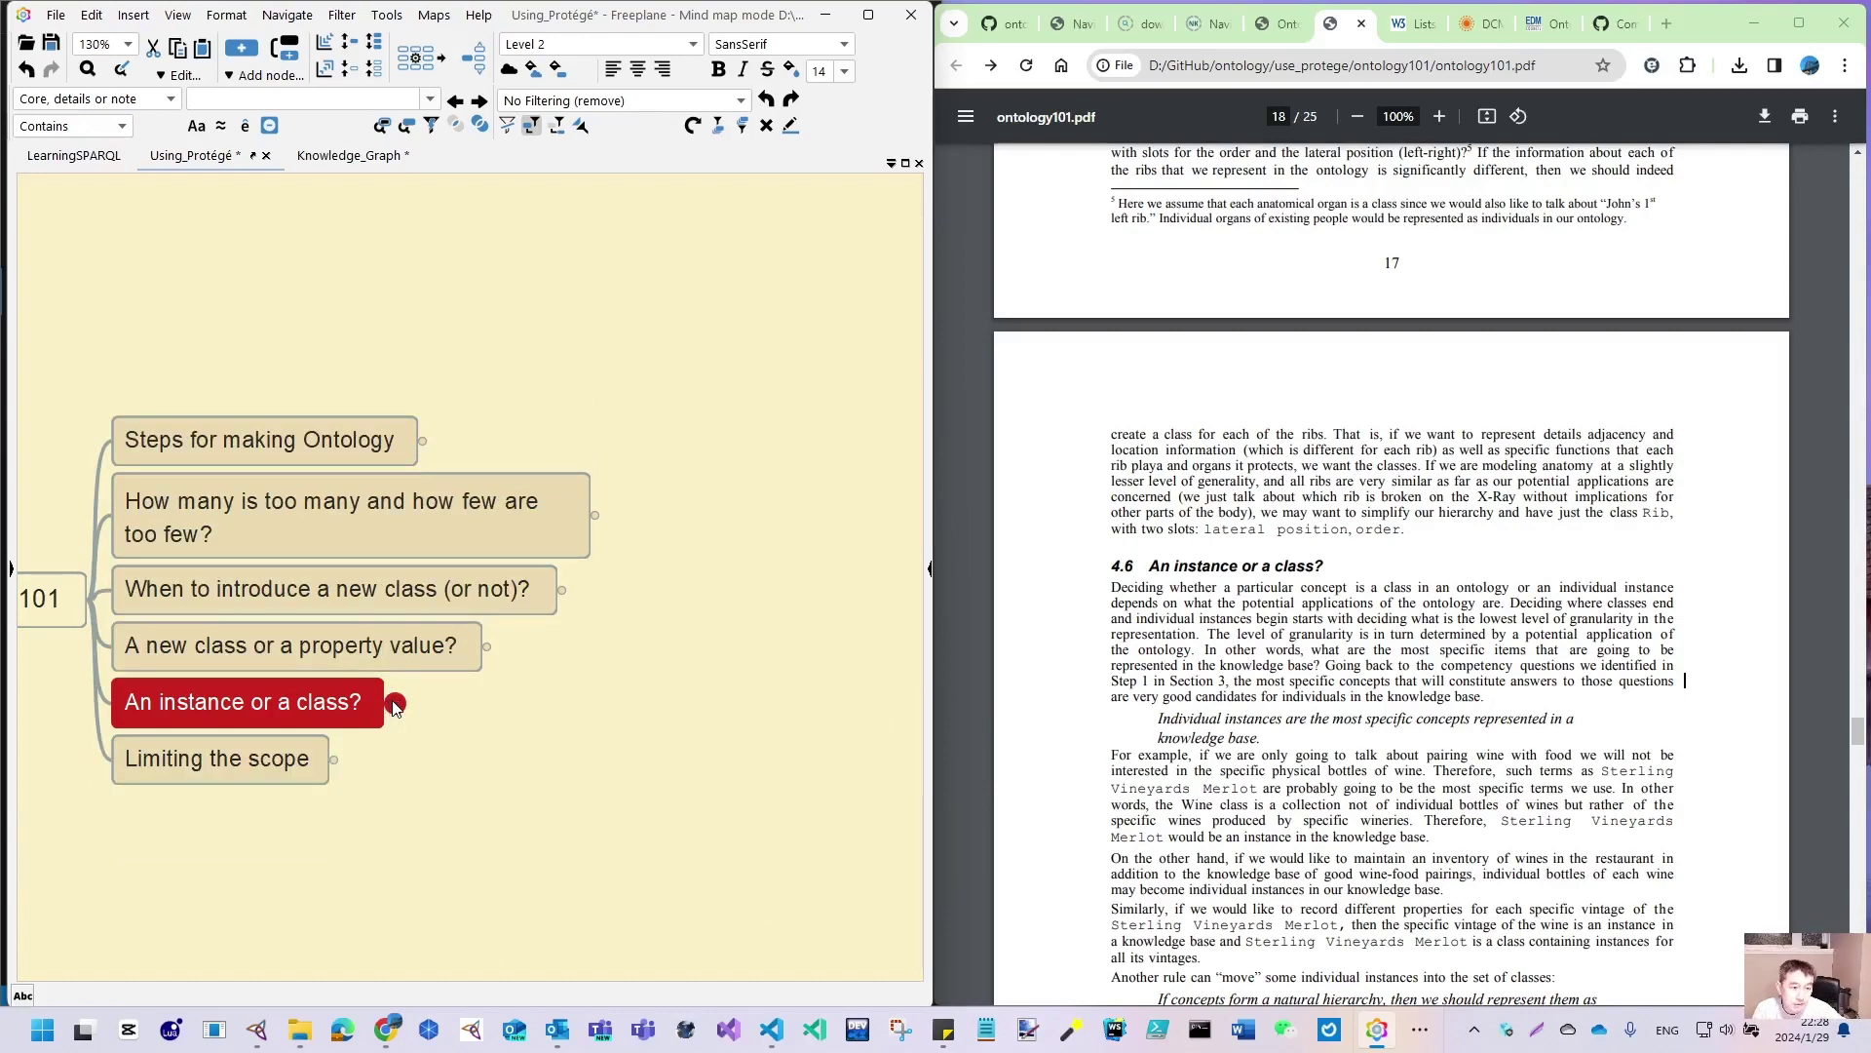
Expand the "Limiting the scope" node and bring up section 4.7 of the PDF for comparison
left_click(347, 758)
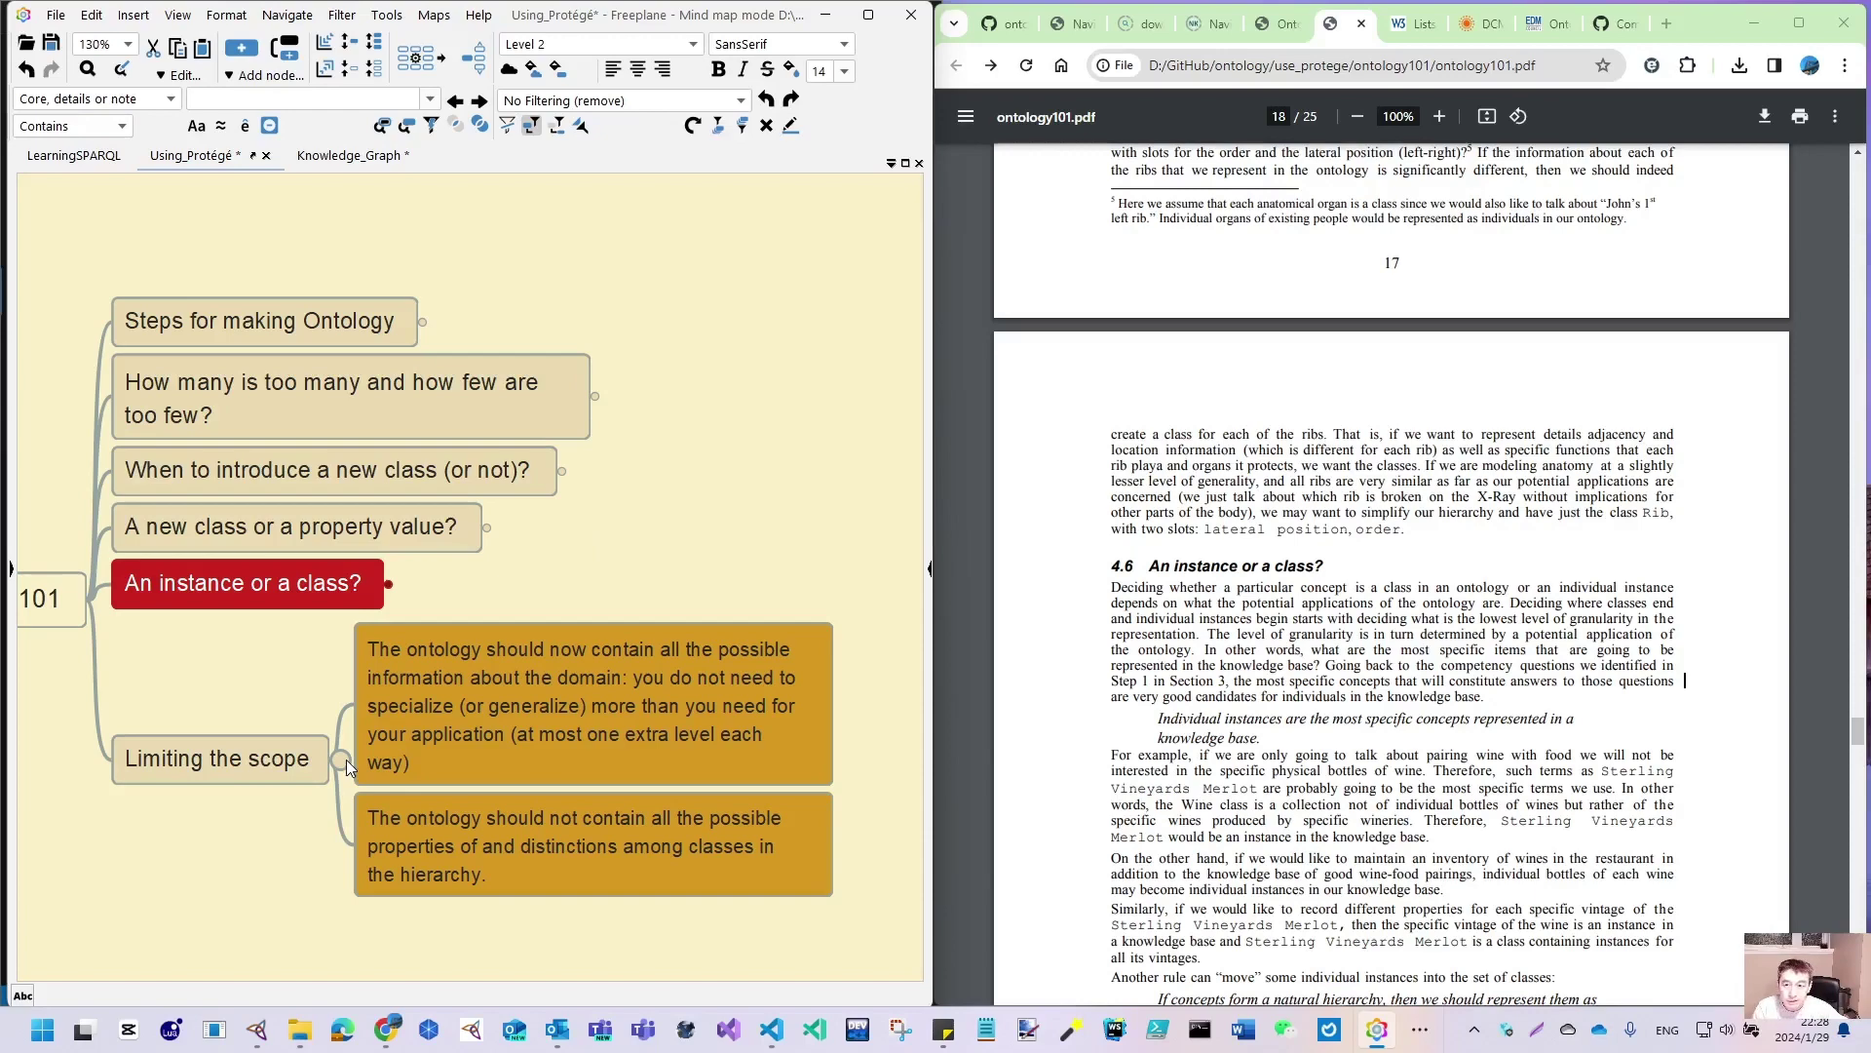
scroll(1094, 747, "down", 10)
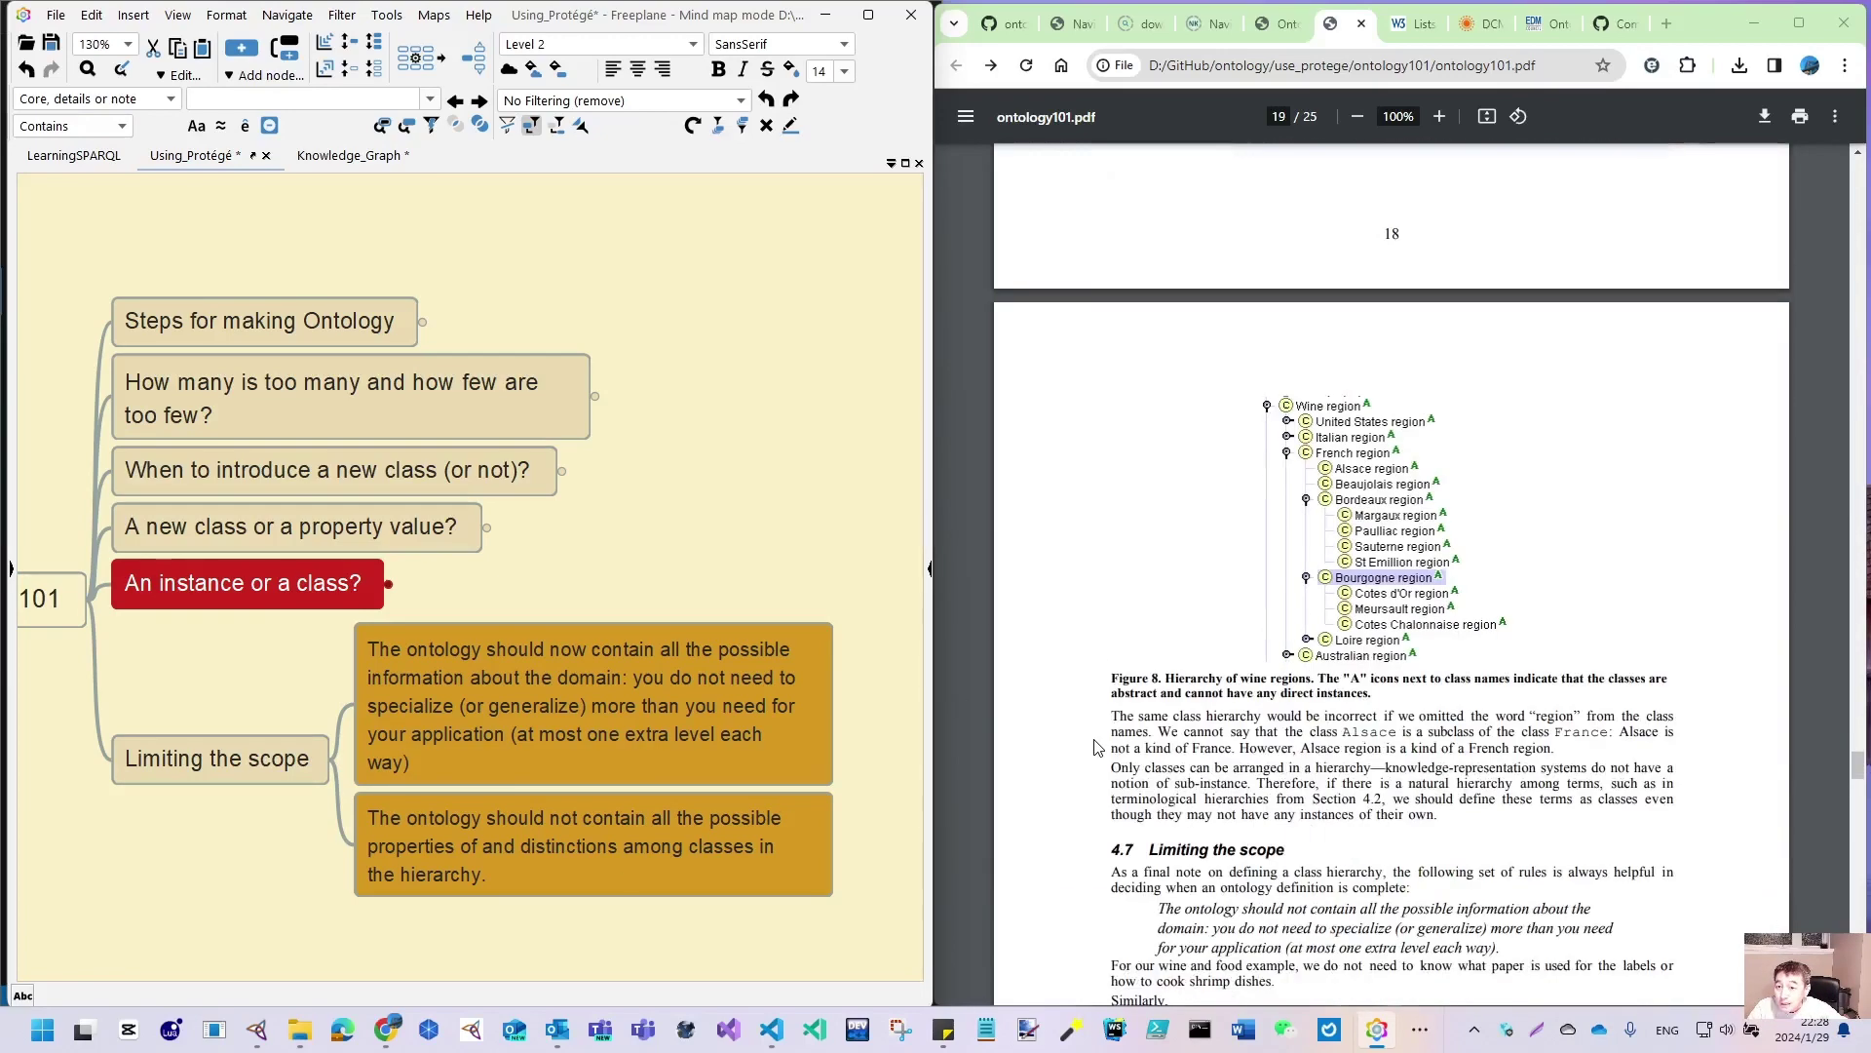
scroll(1206, 716, "down", 4)
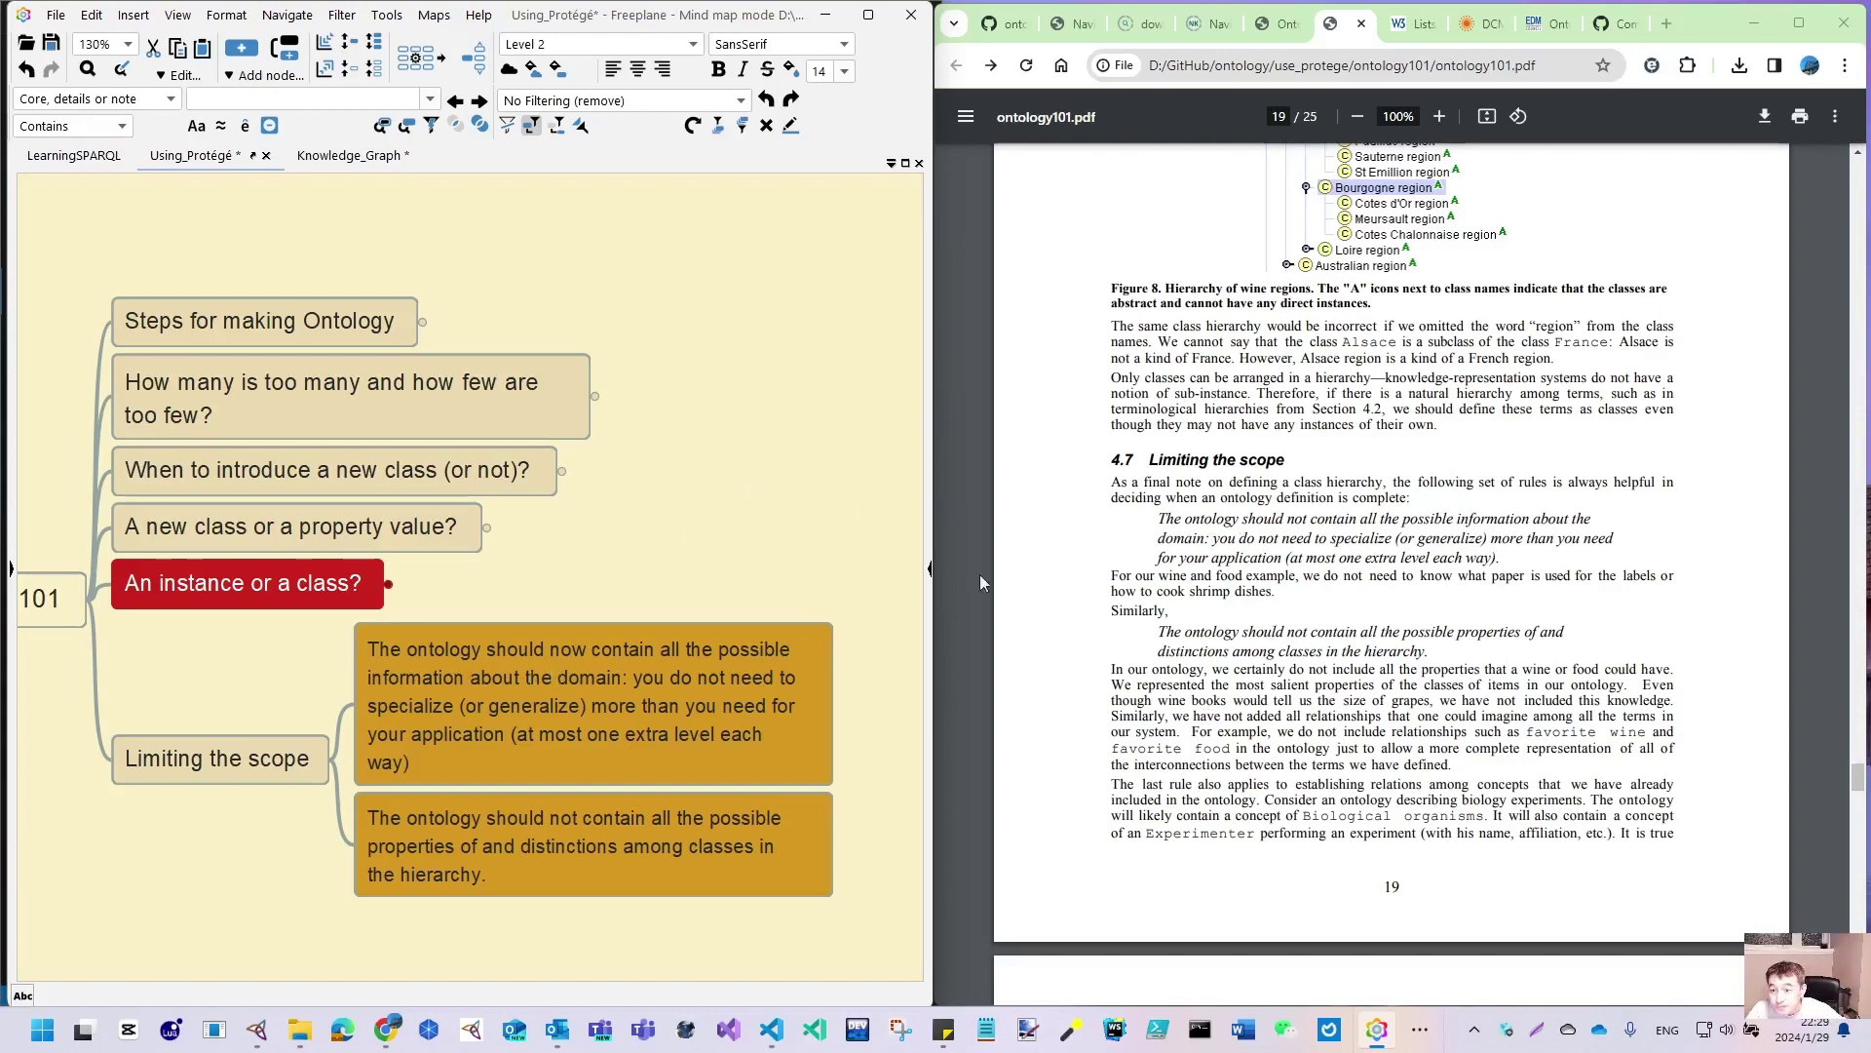
Correct the first note under "Limiting the scope" to read "The ontology should not contain all the possible information"
double_click(575, 647)
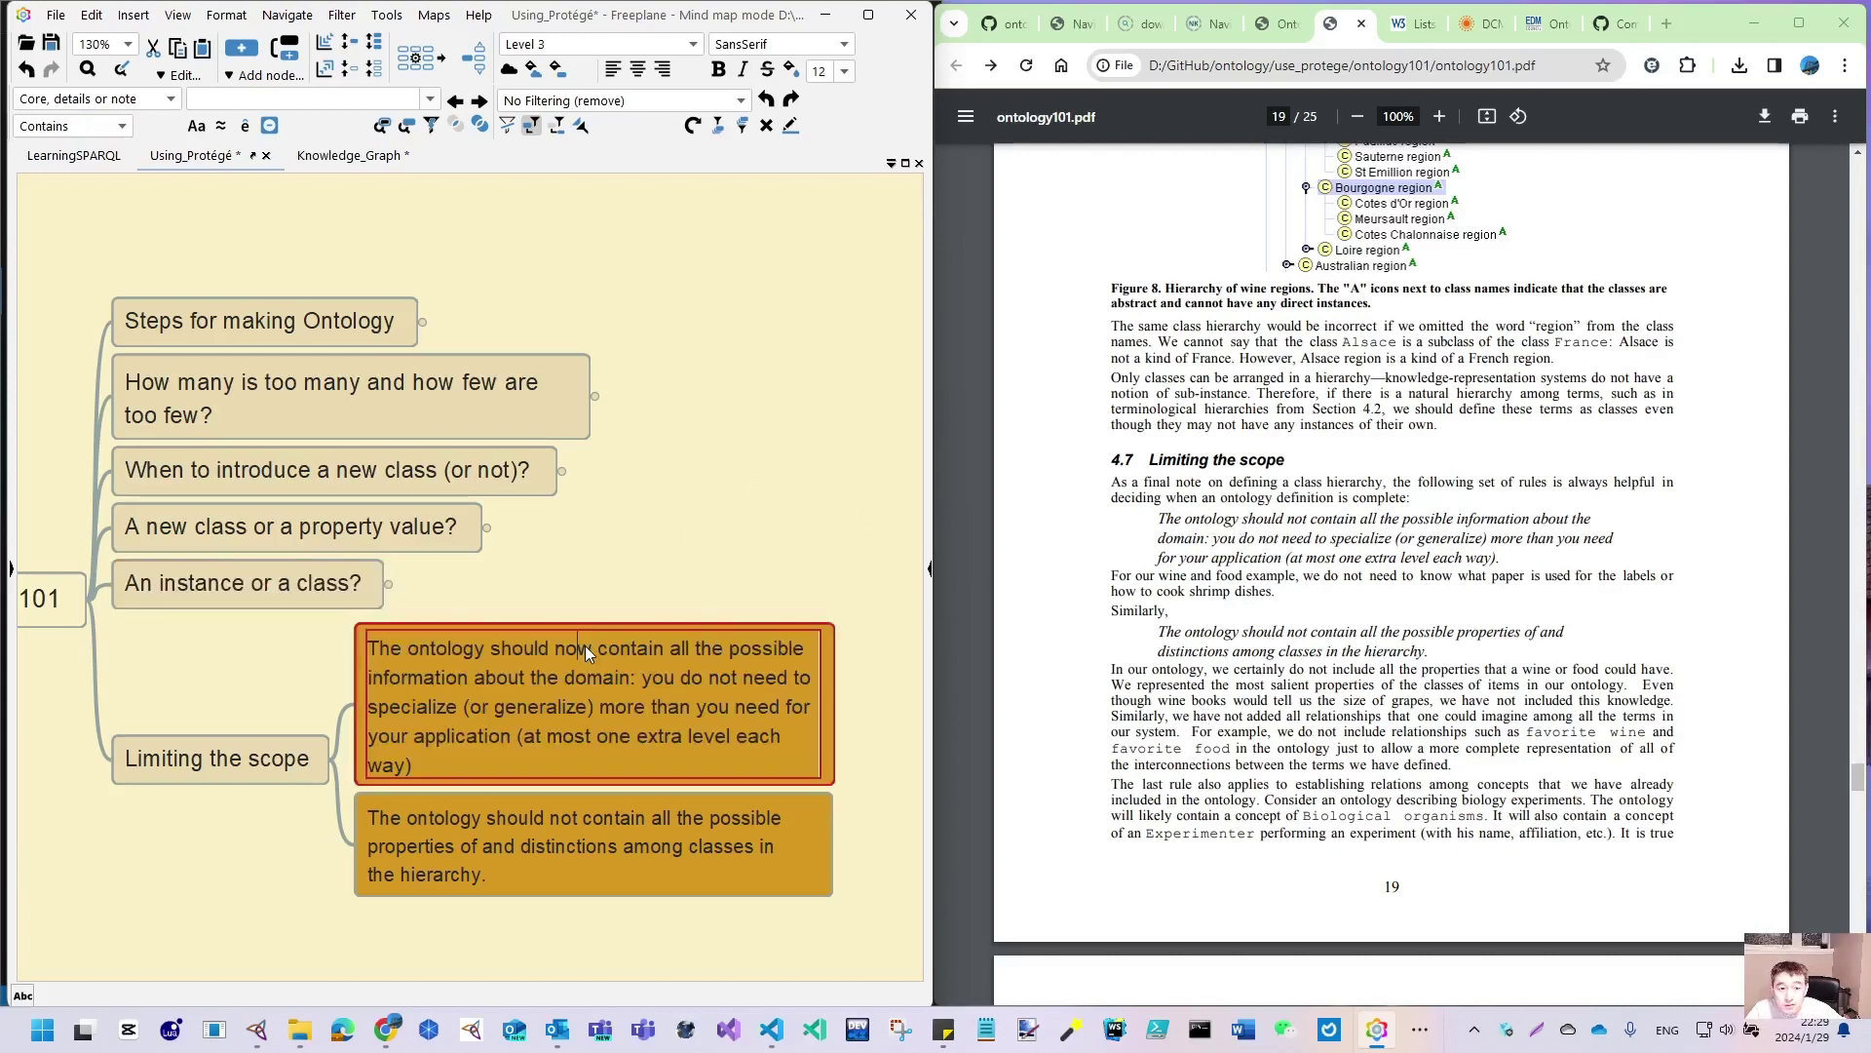
key("Delete")
type("t")
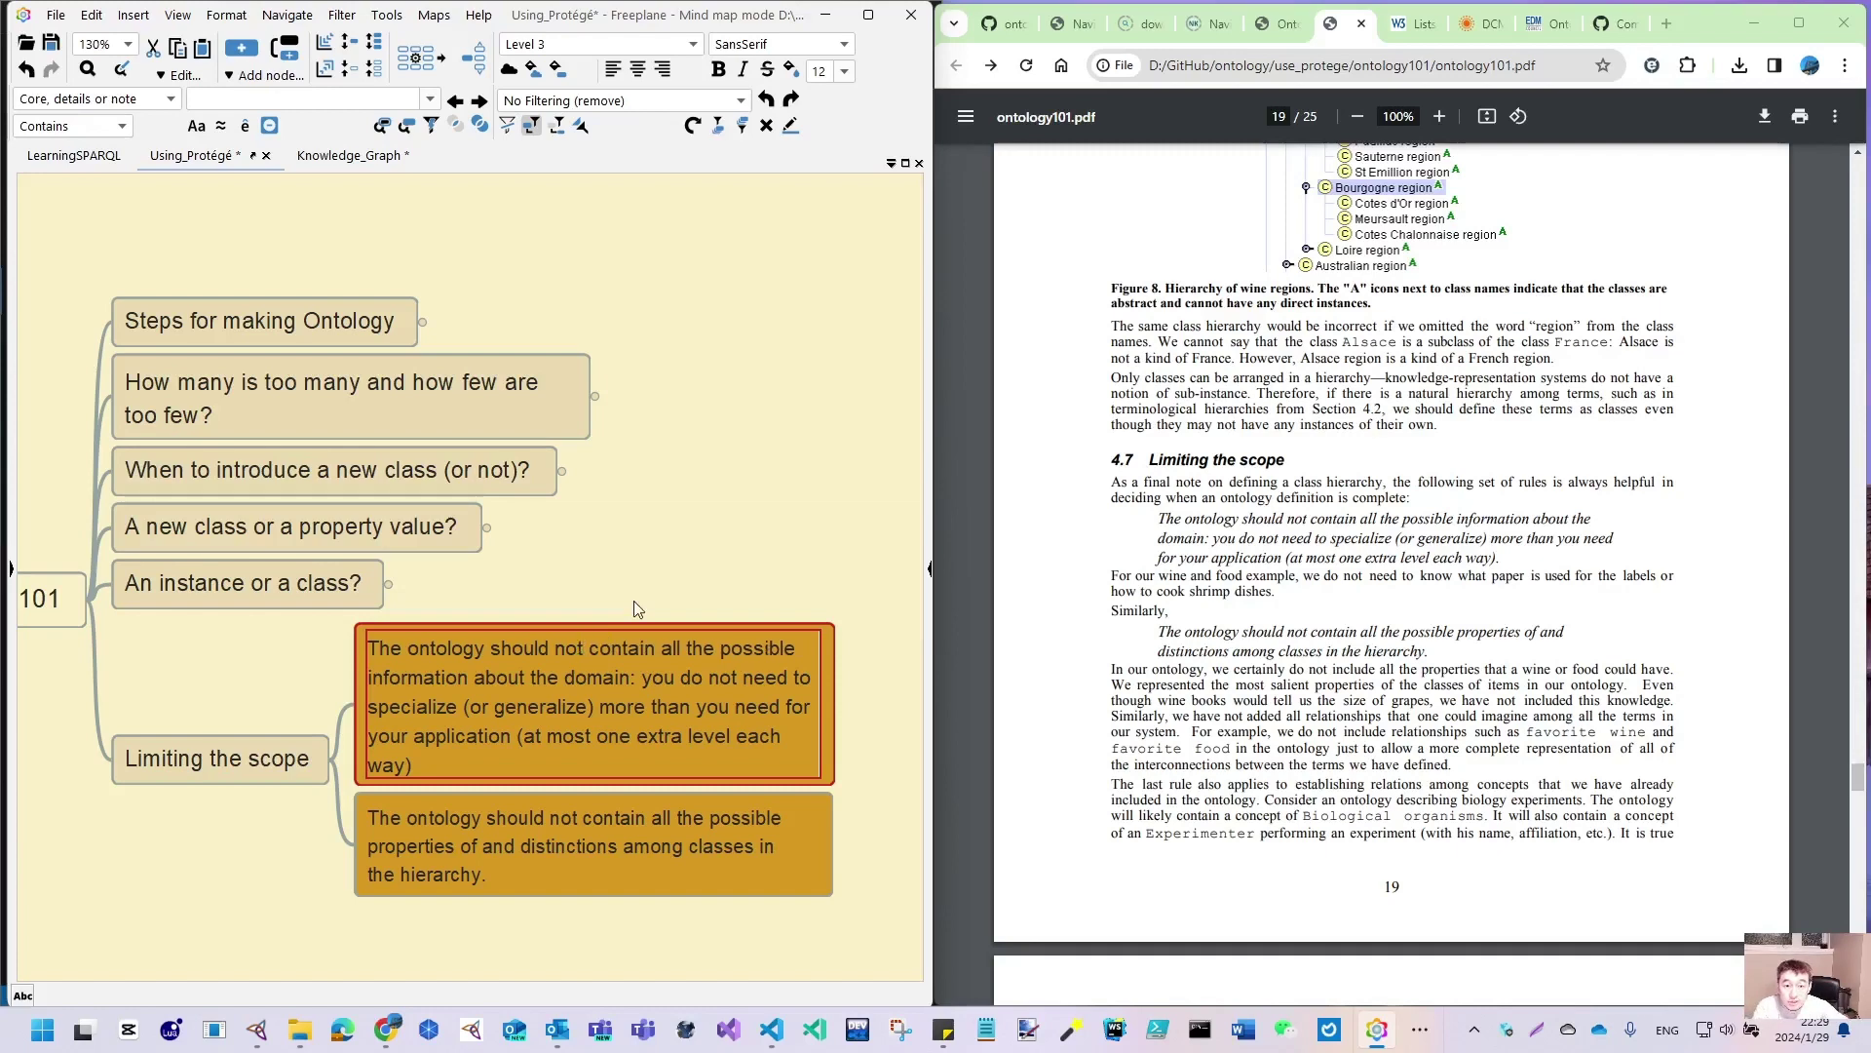
key("Return")
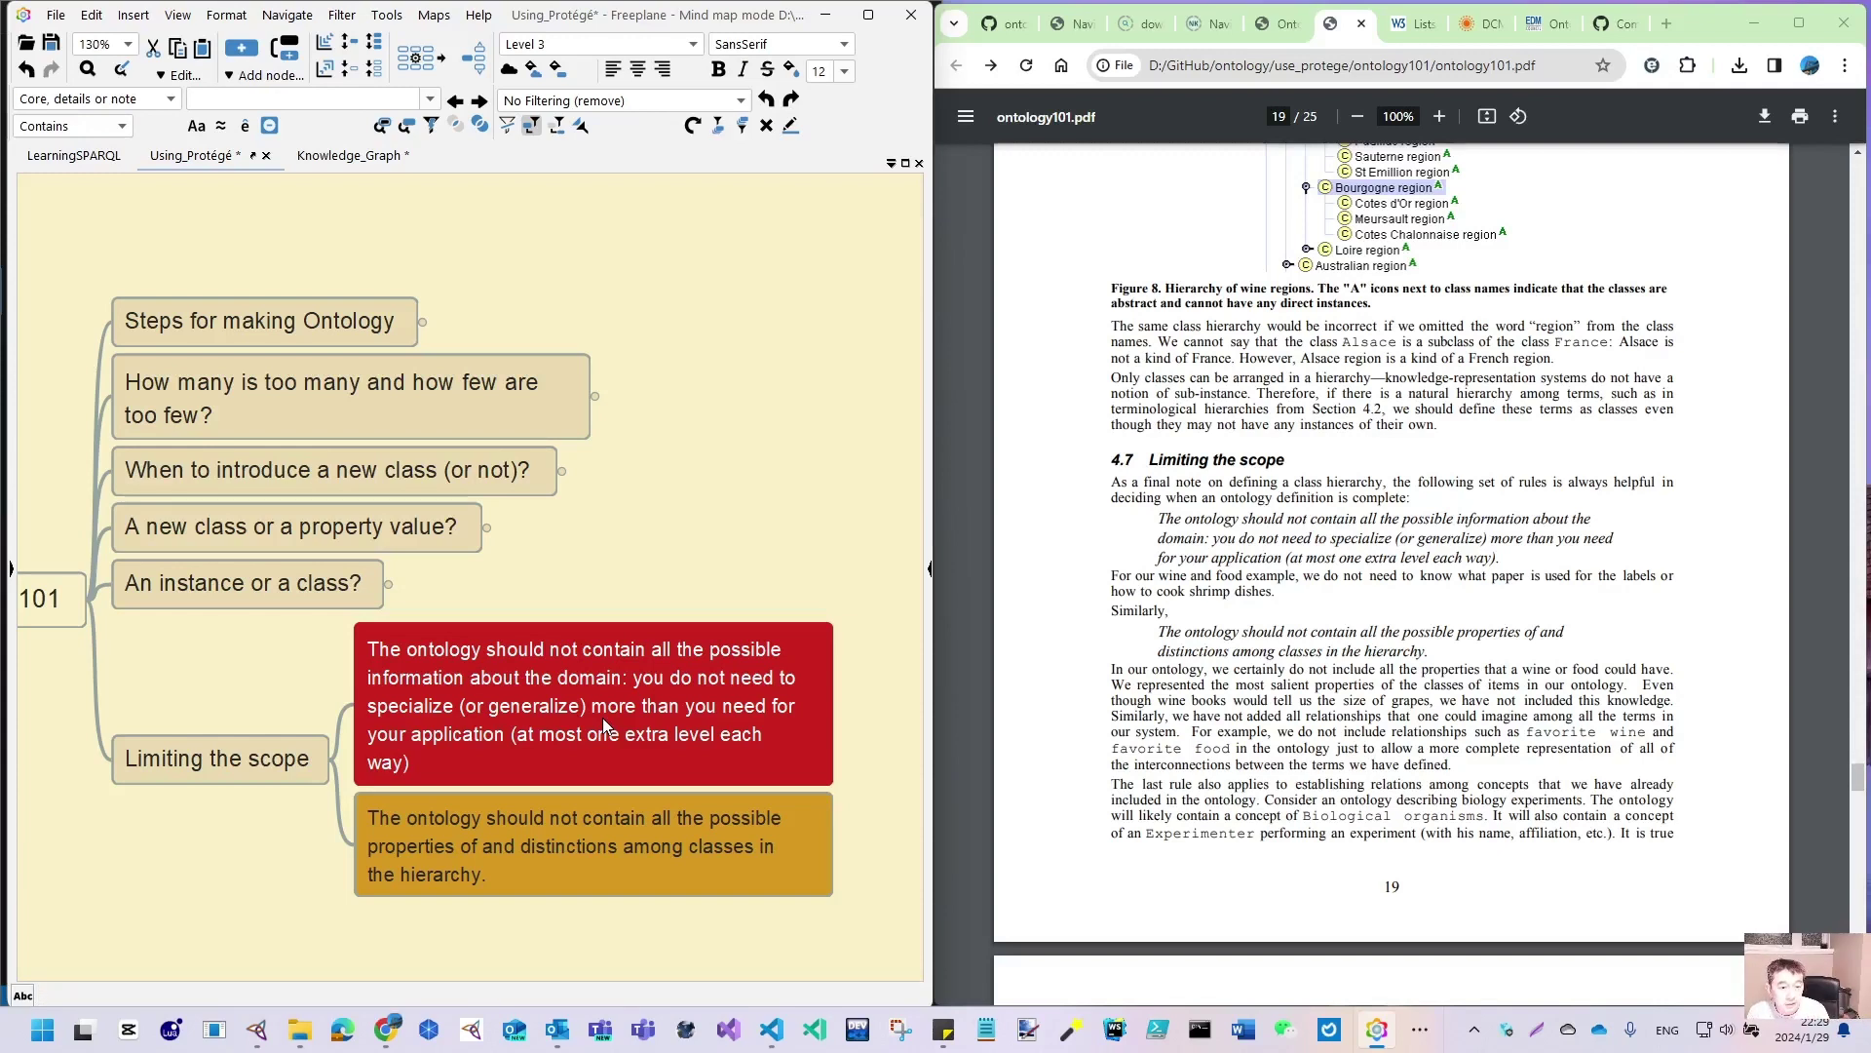
Review the second note under "Limiting the scope" and collapse the branch to show the Ontology Development 101 overview
left_click(524, 868)
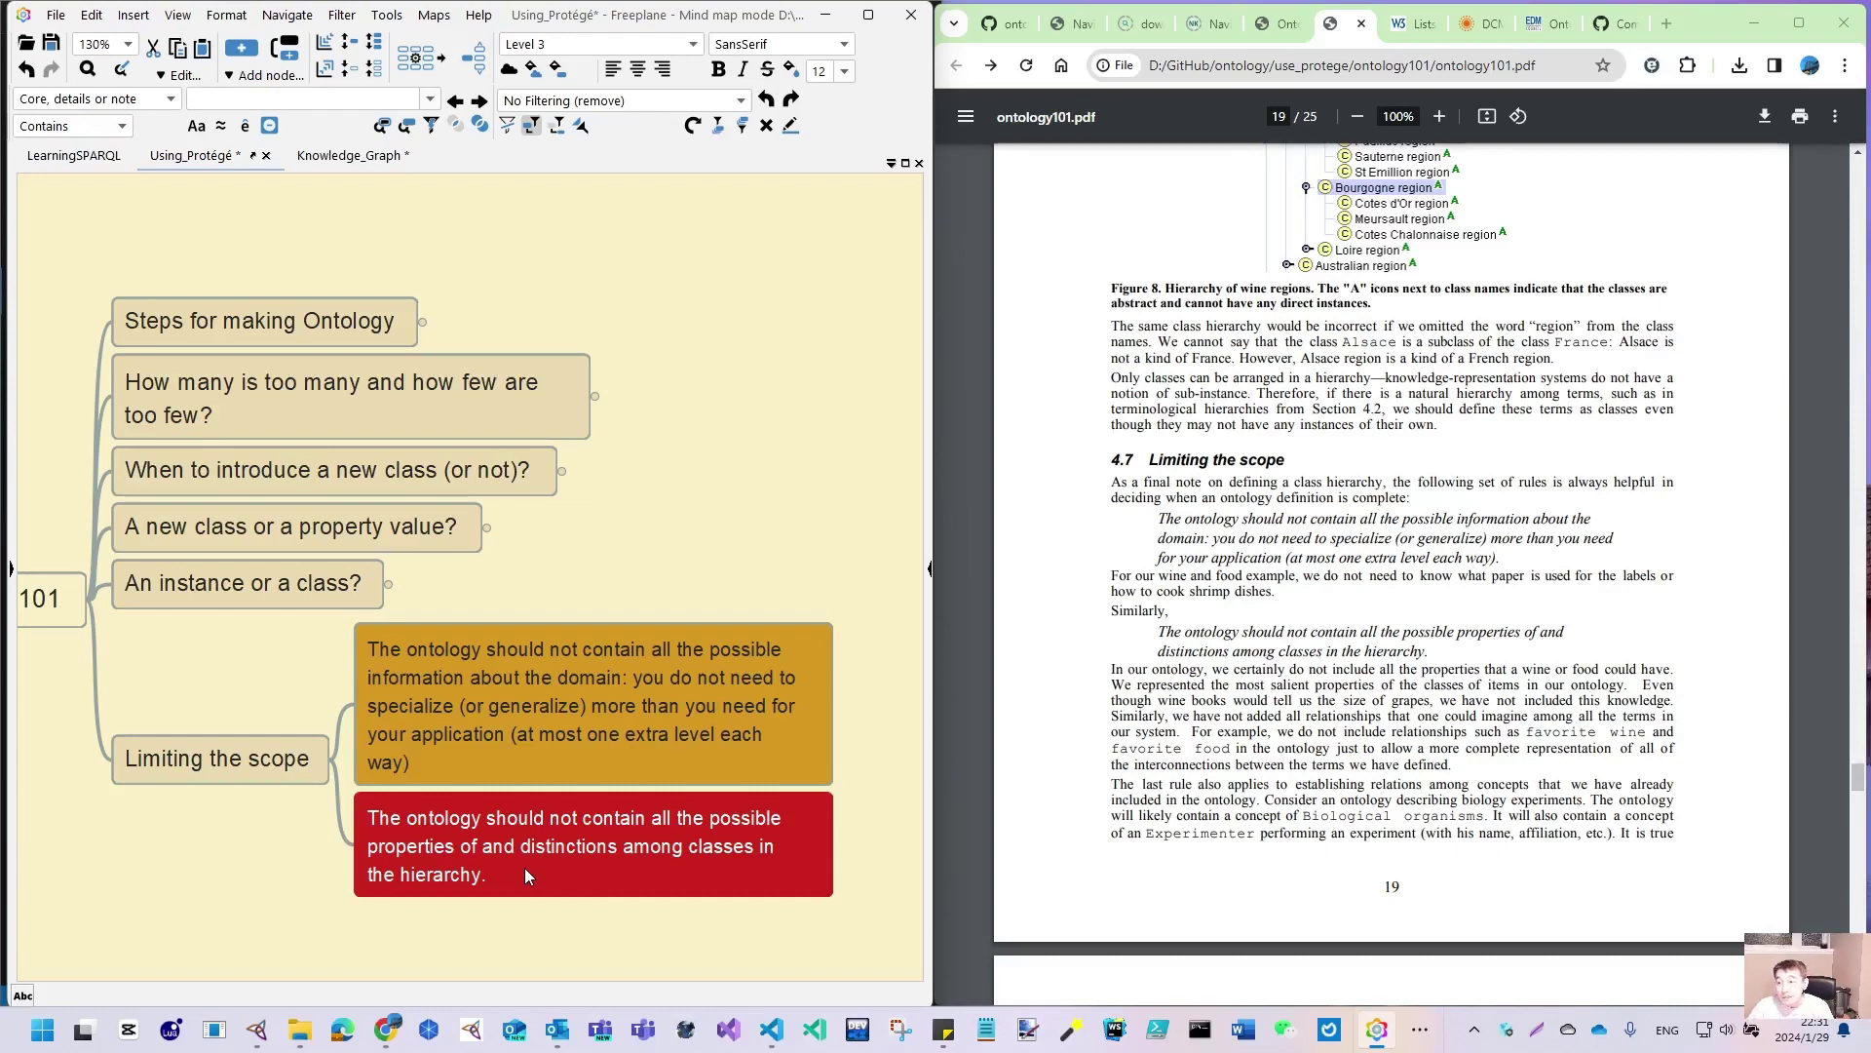
left_click(337, 766)
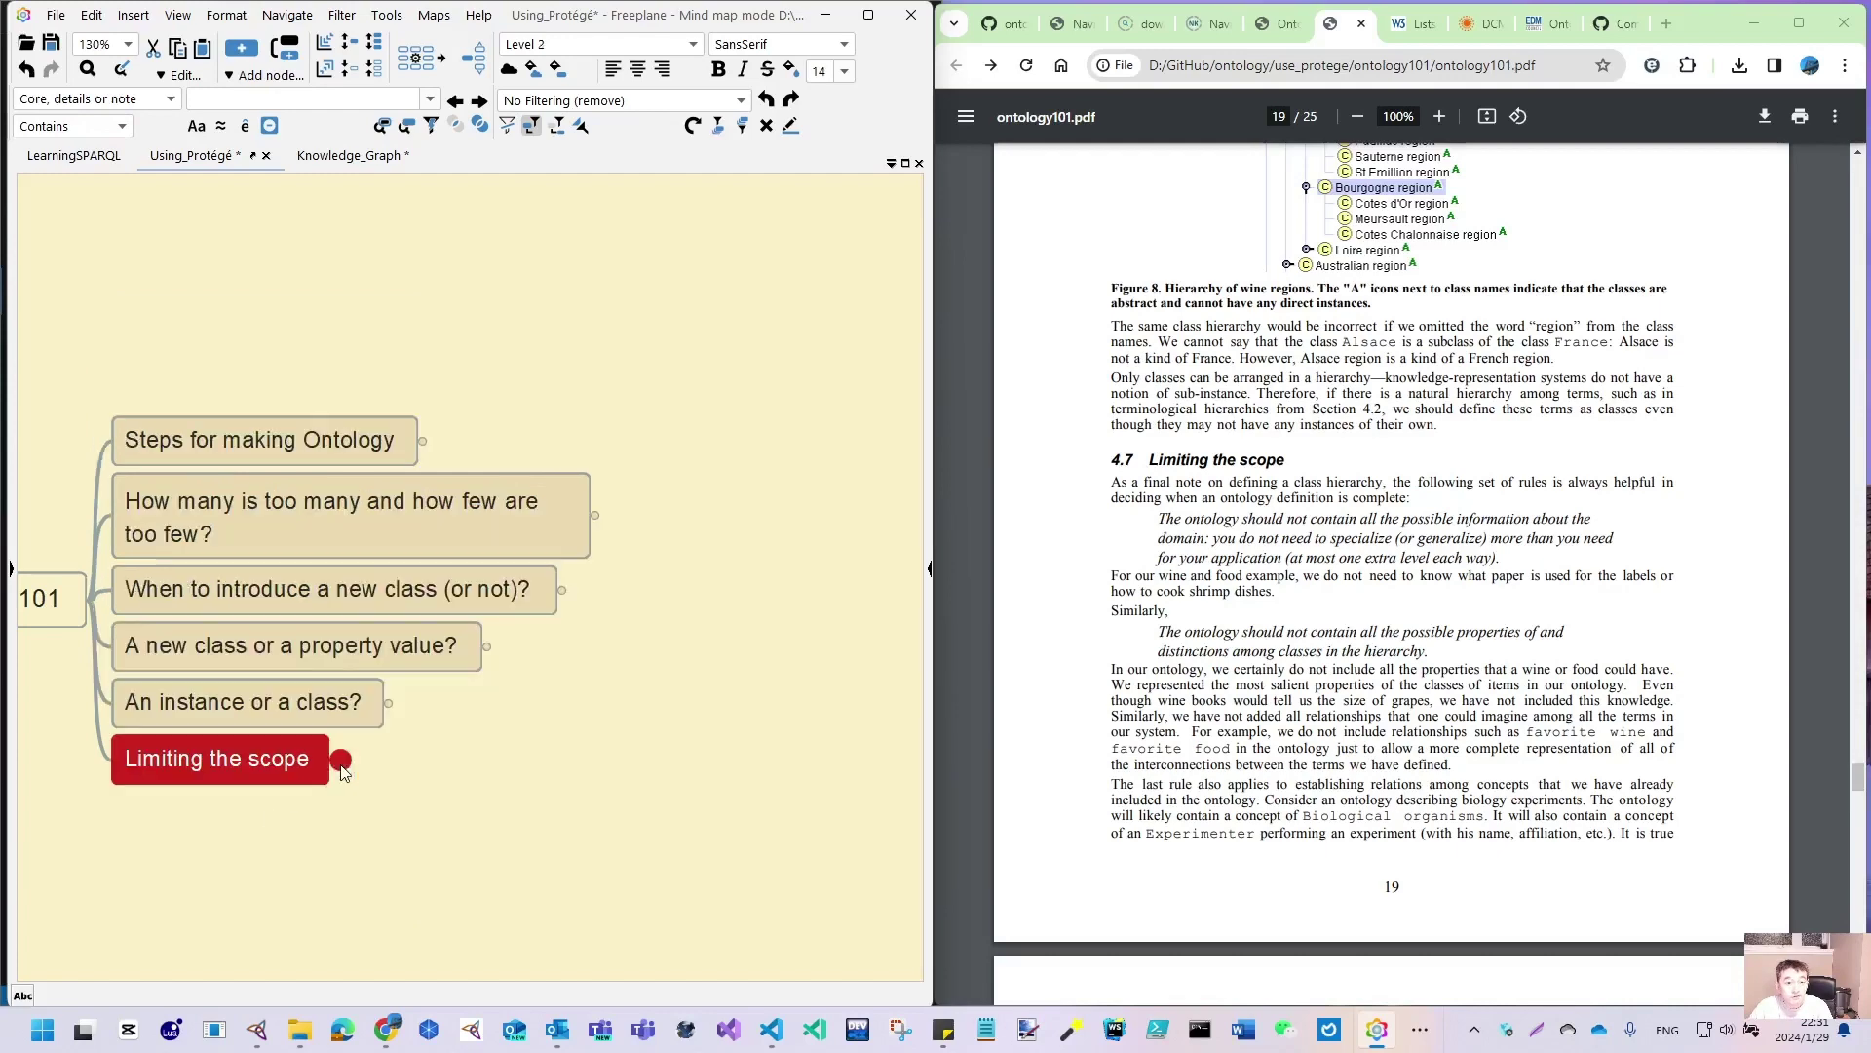
left_click_drag(292, 902, 662, 888)
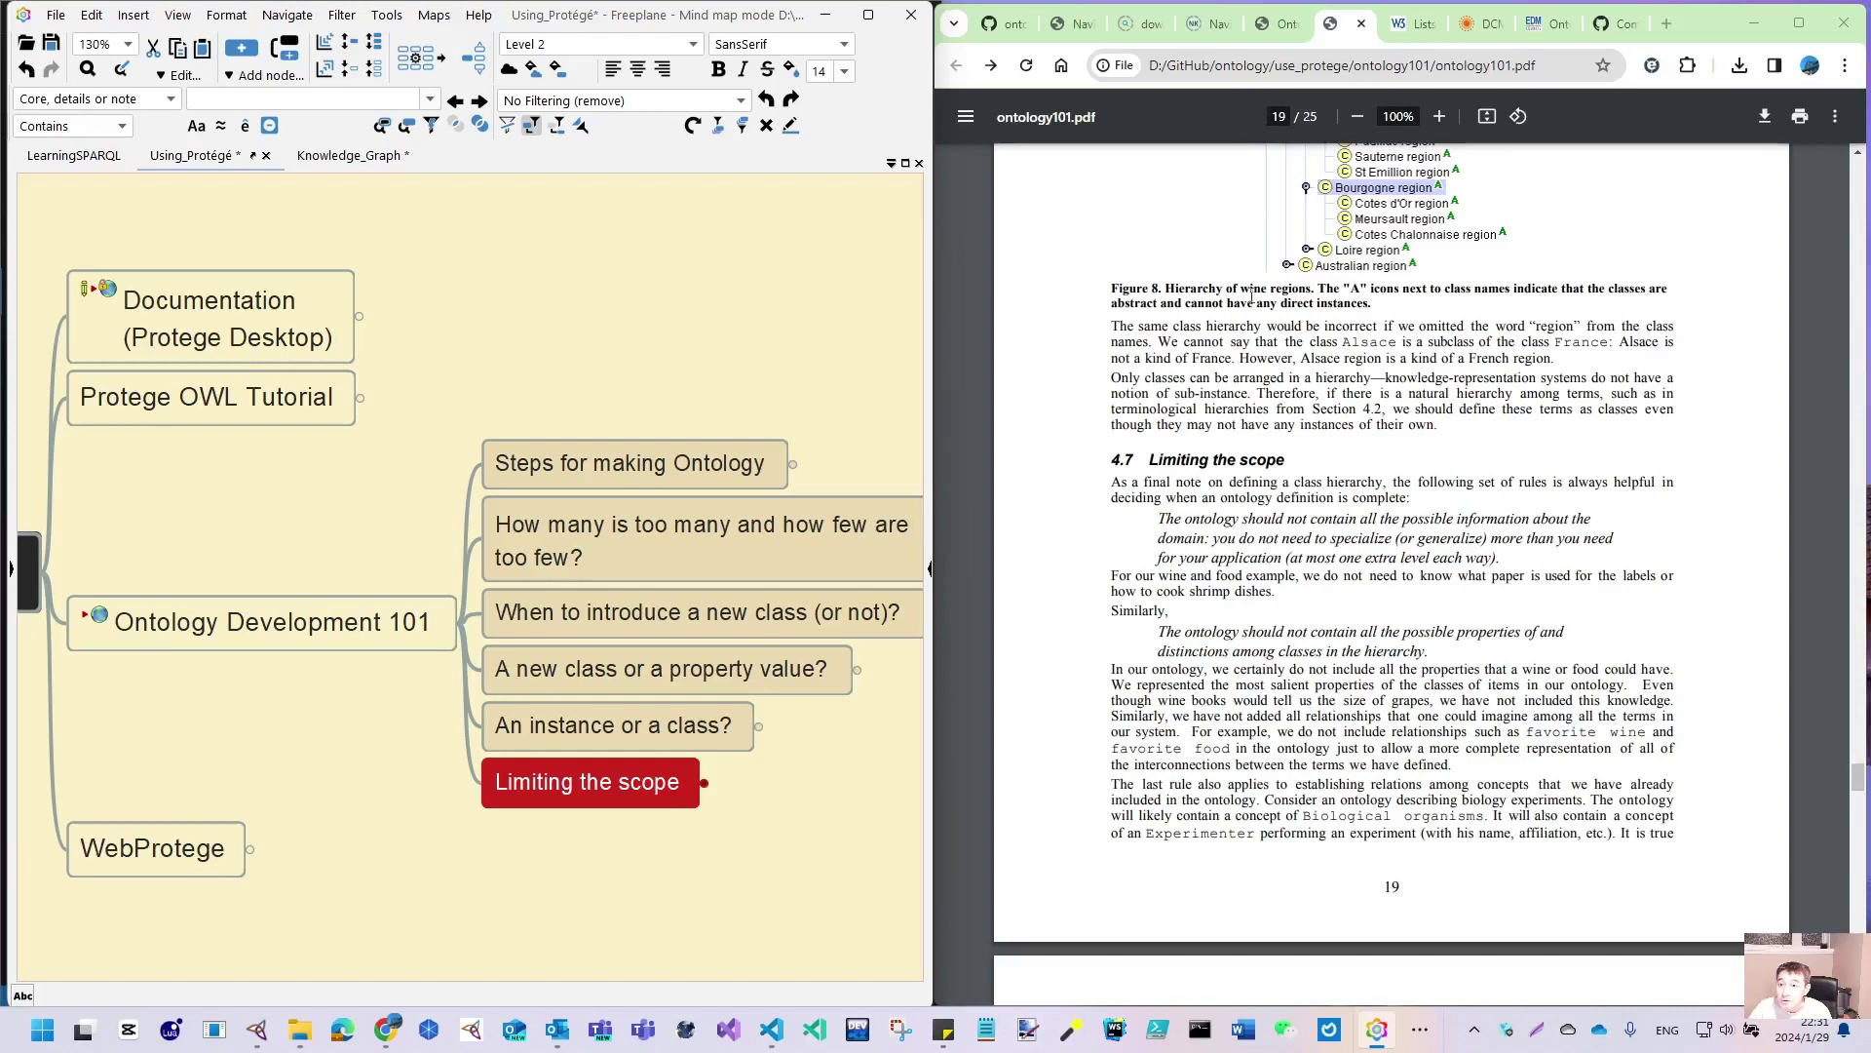
Look at the GitHub ontology101 folder and the Protégé wiki's Ontology Development 101 page, and return to ontology101.pdf
left_click(1008, 27)
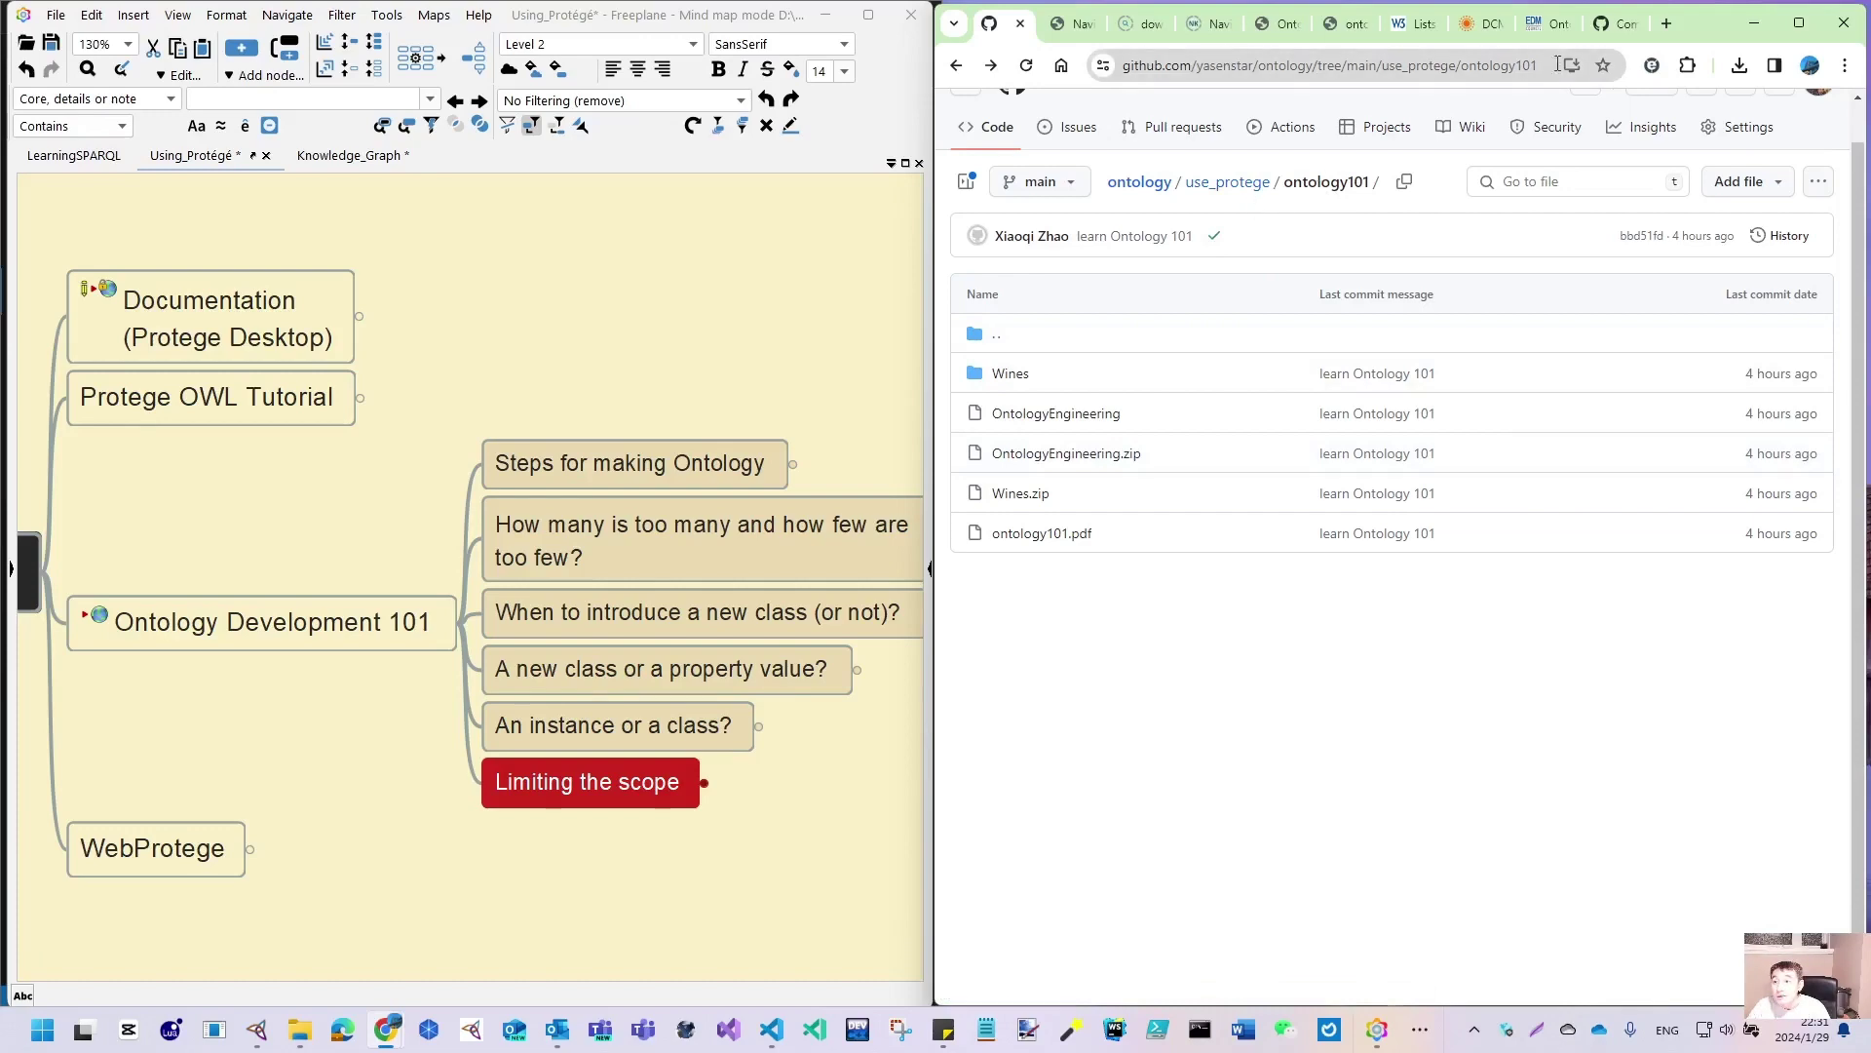
left_click(1279, 29)
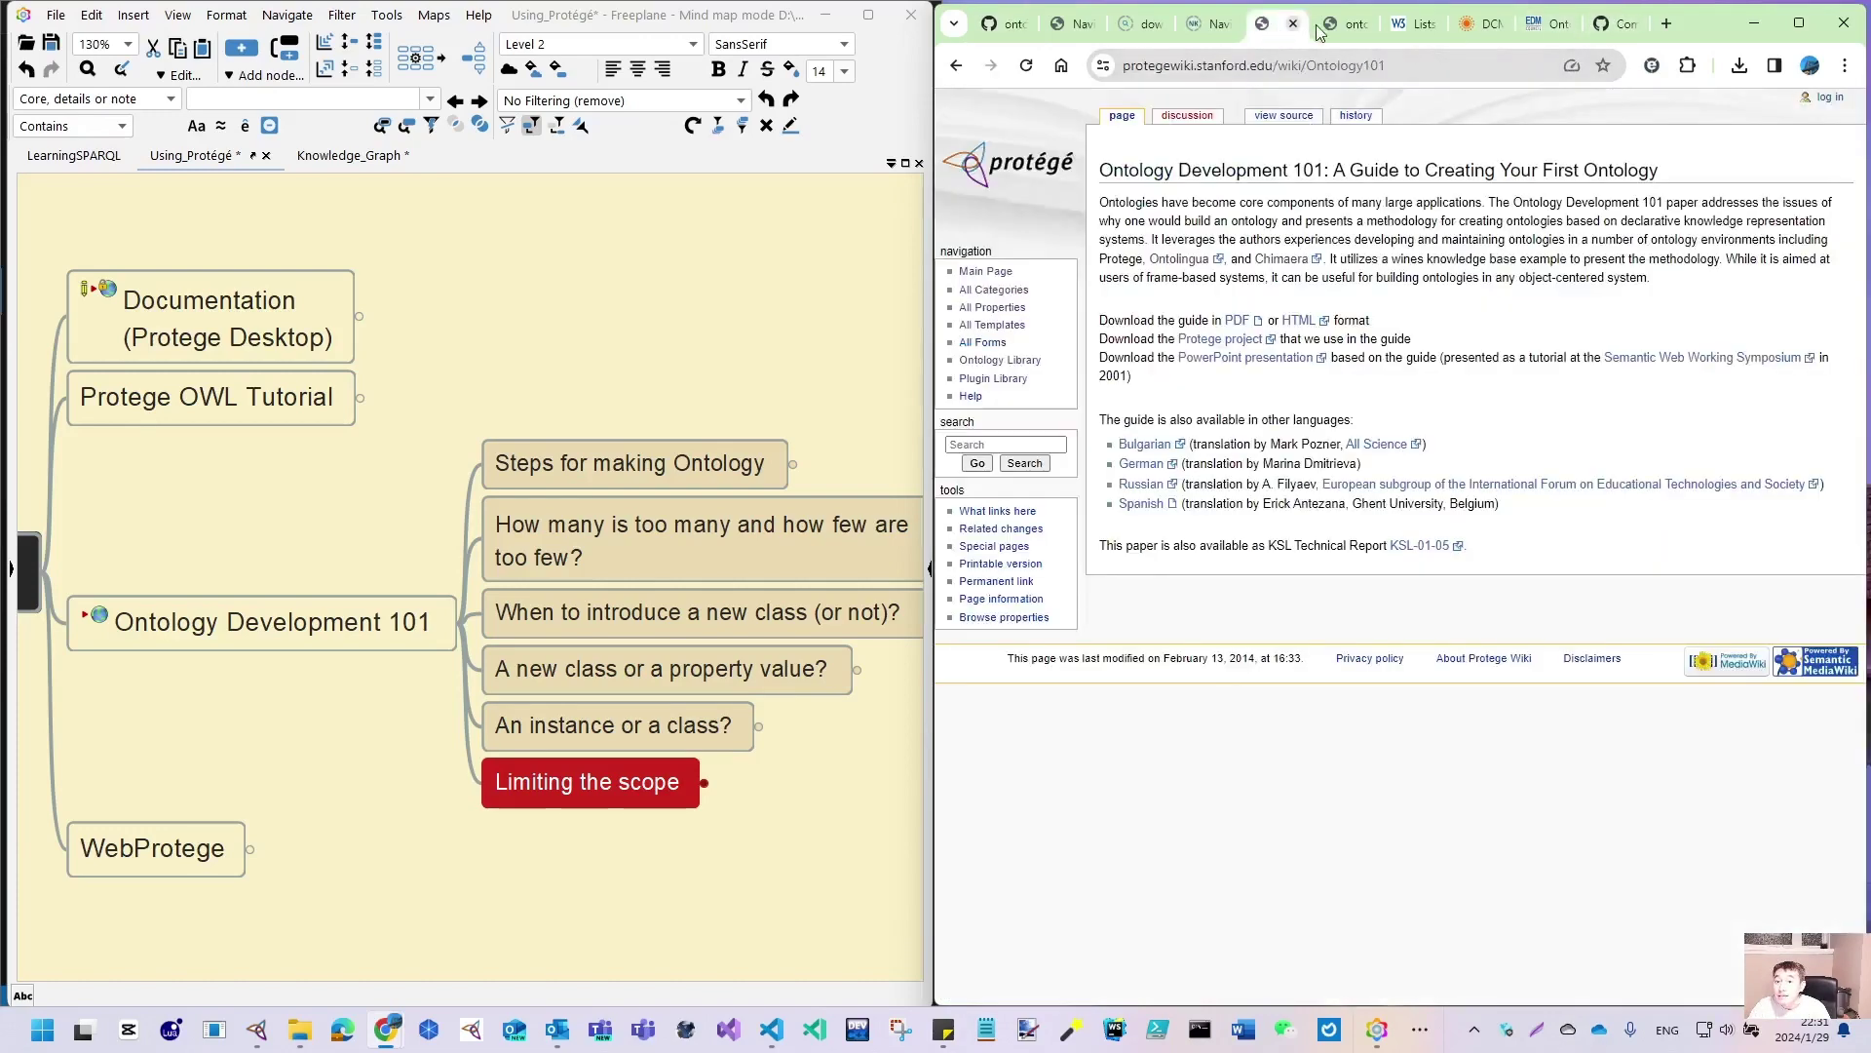
left_click(1339, 27)
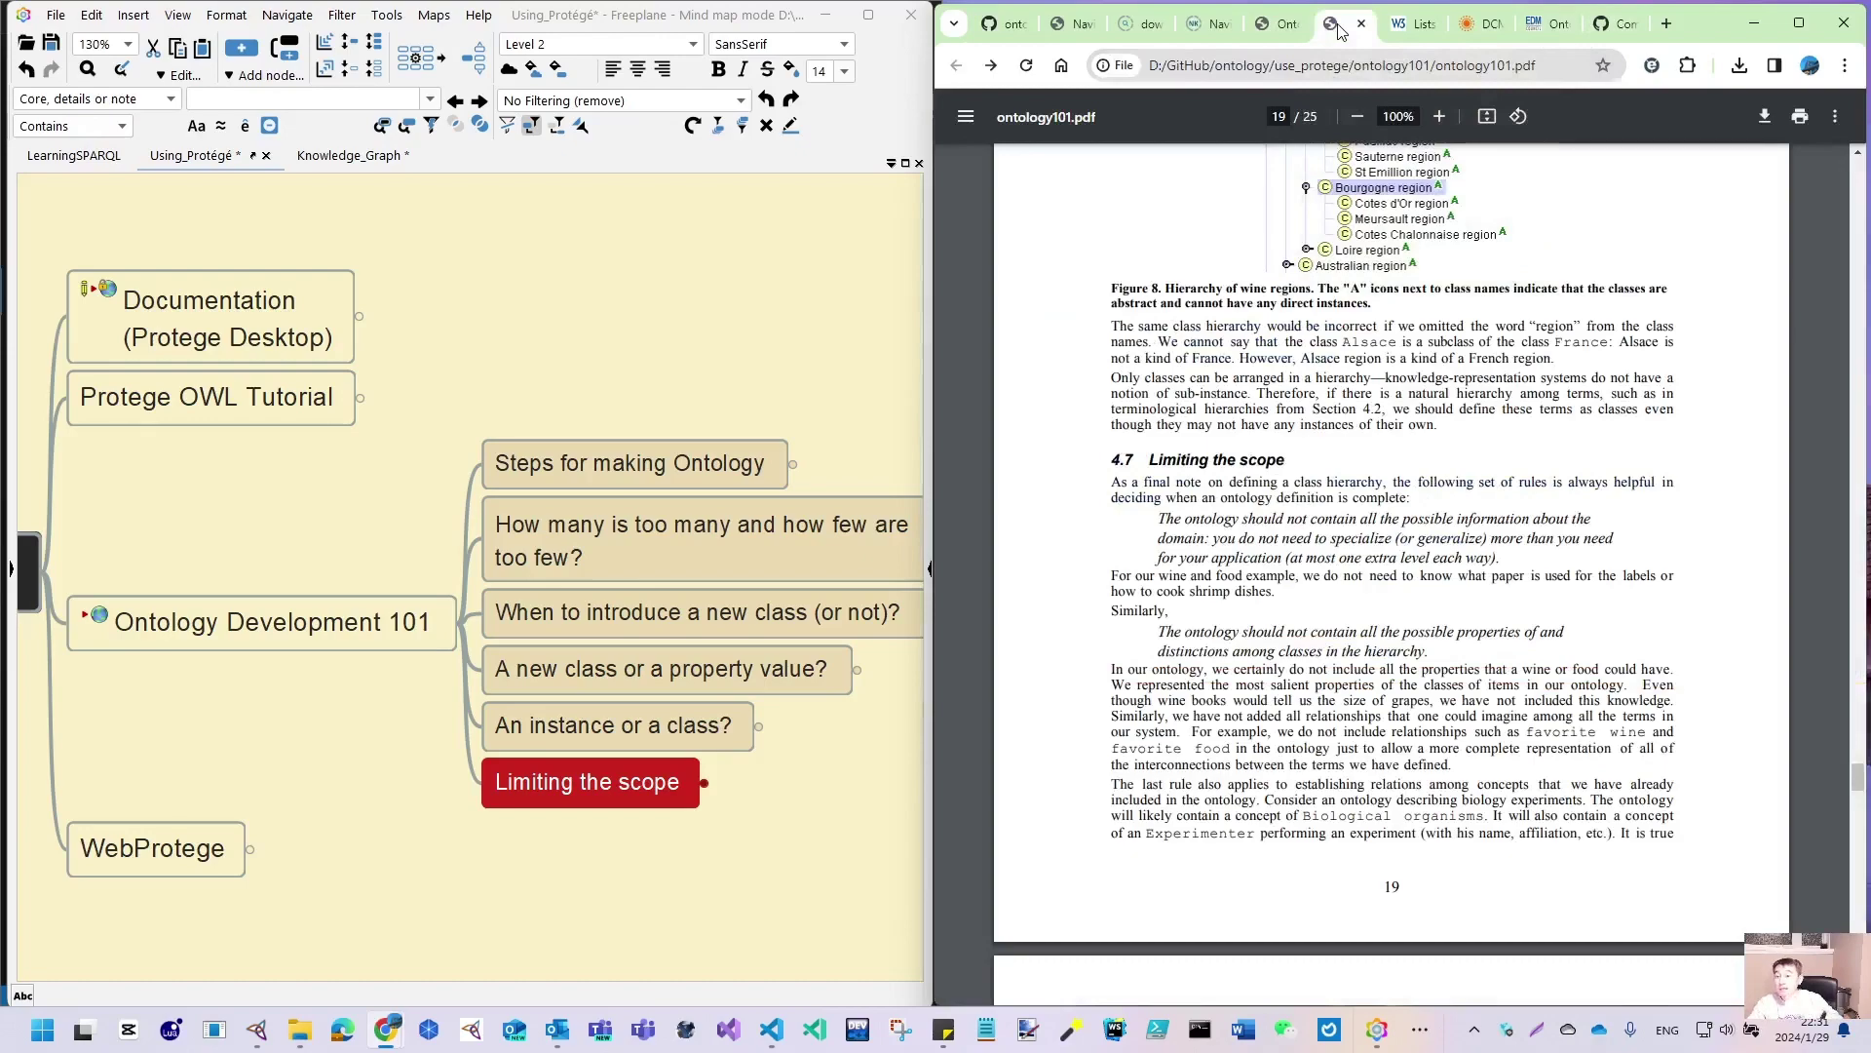
Read ahead in the PDF to the naming conventions around section 6.1, highlighting "-2000" in the Protégé-2000 paragraph
scroll(1263, 585, "down", 8)
scroll(1264, 585, "down", 5)
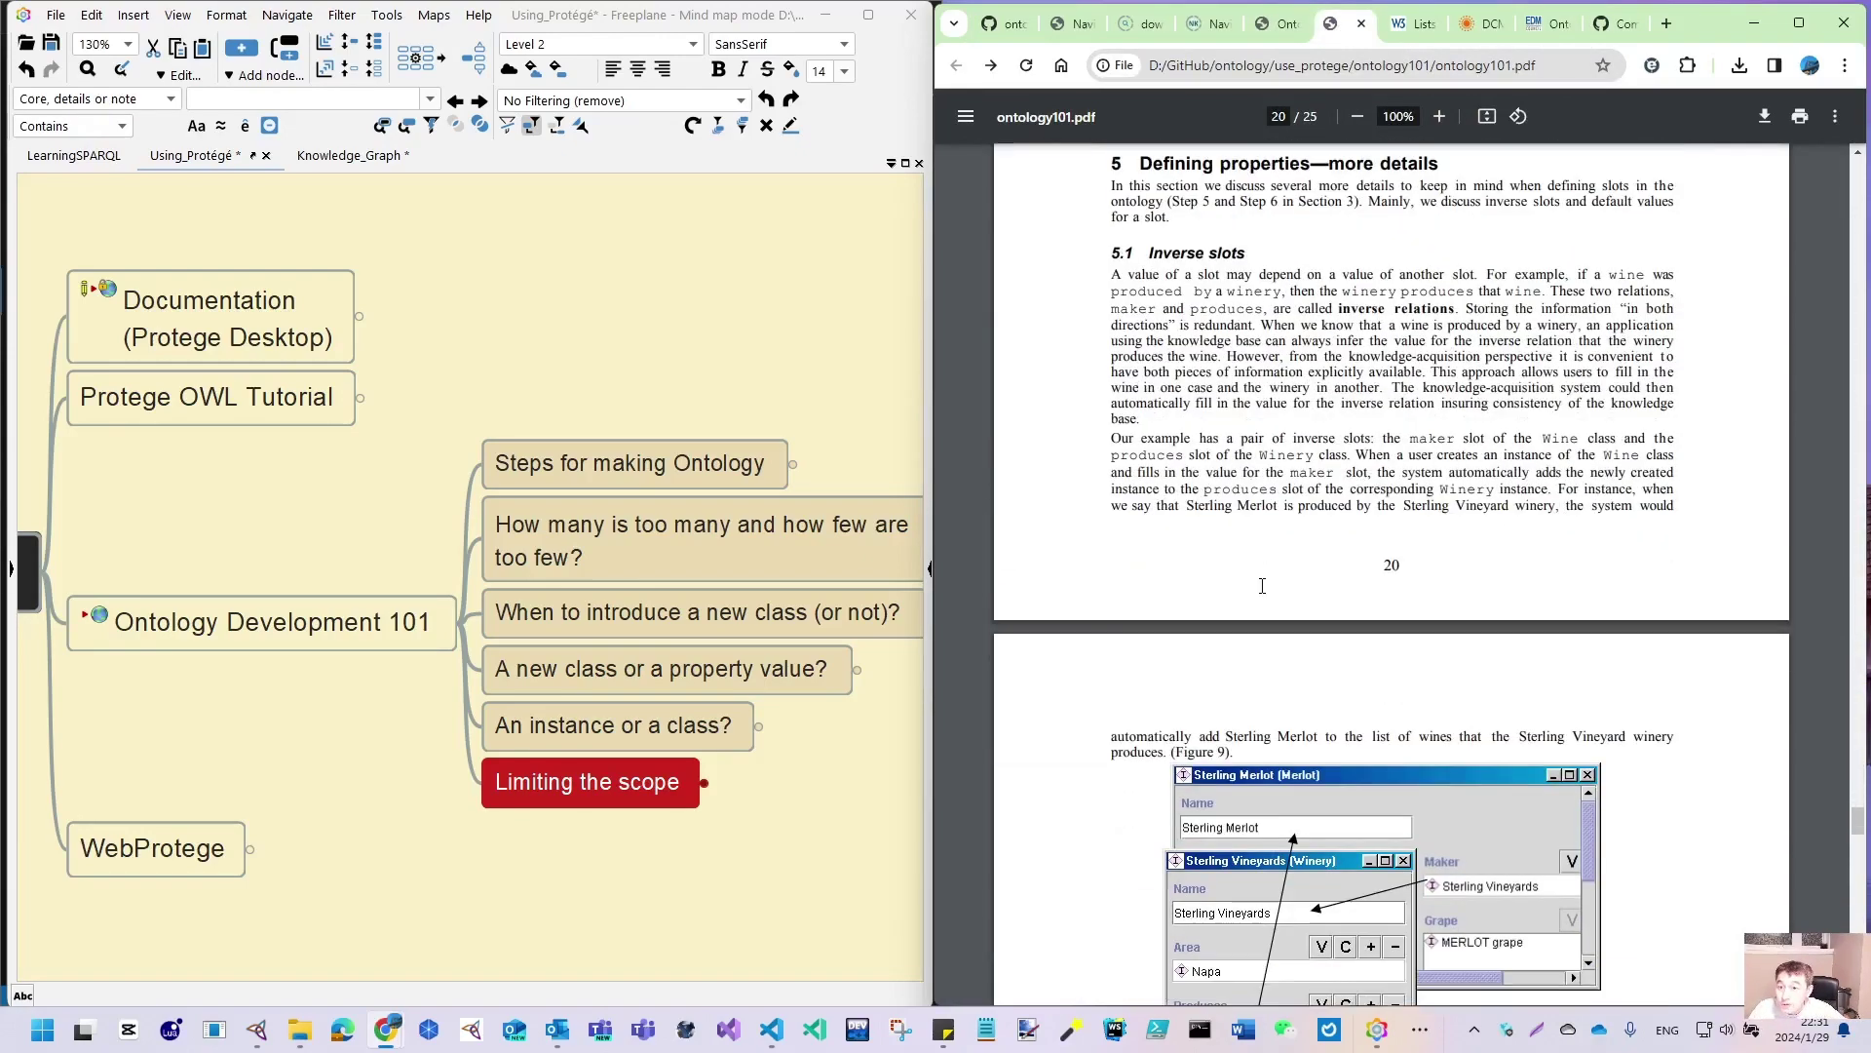
scroll(1265, 443, "down", 17)
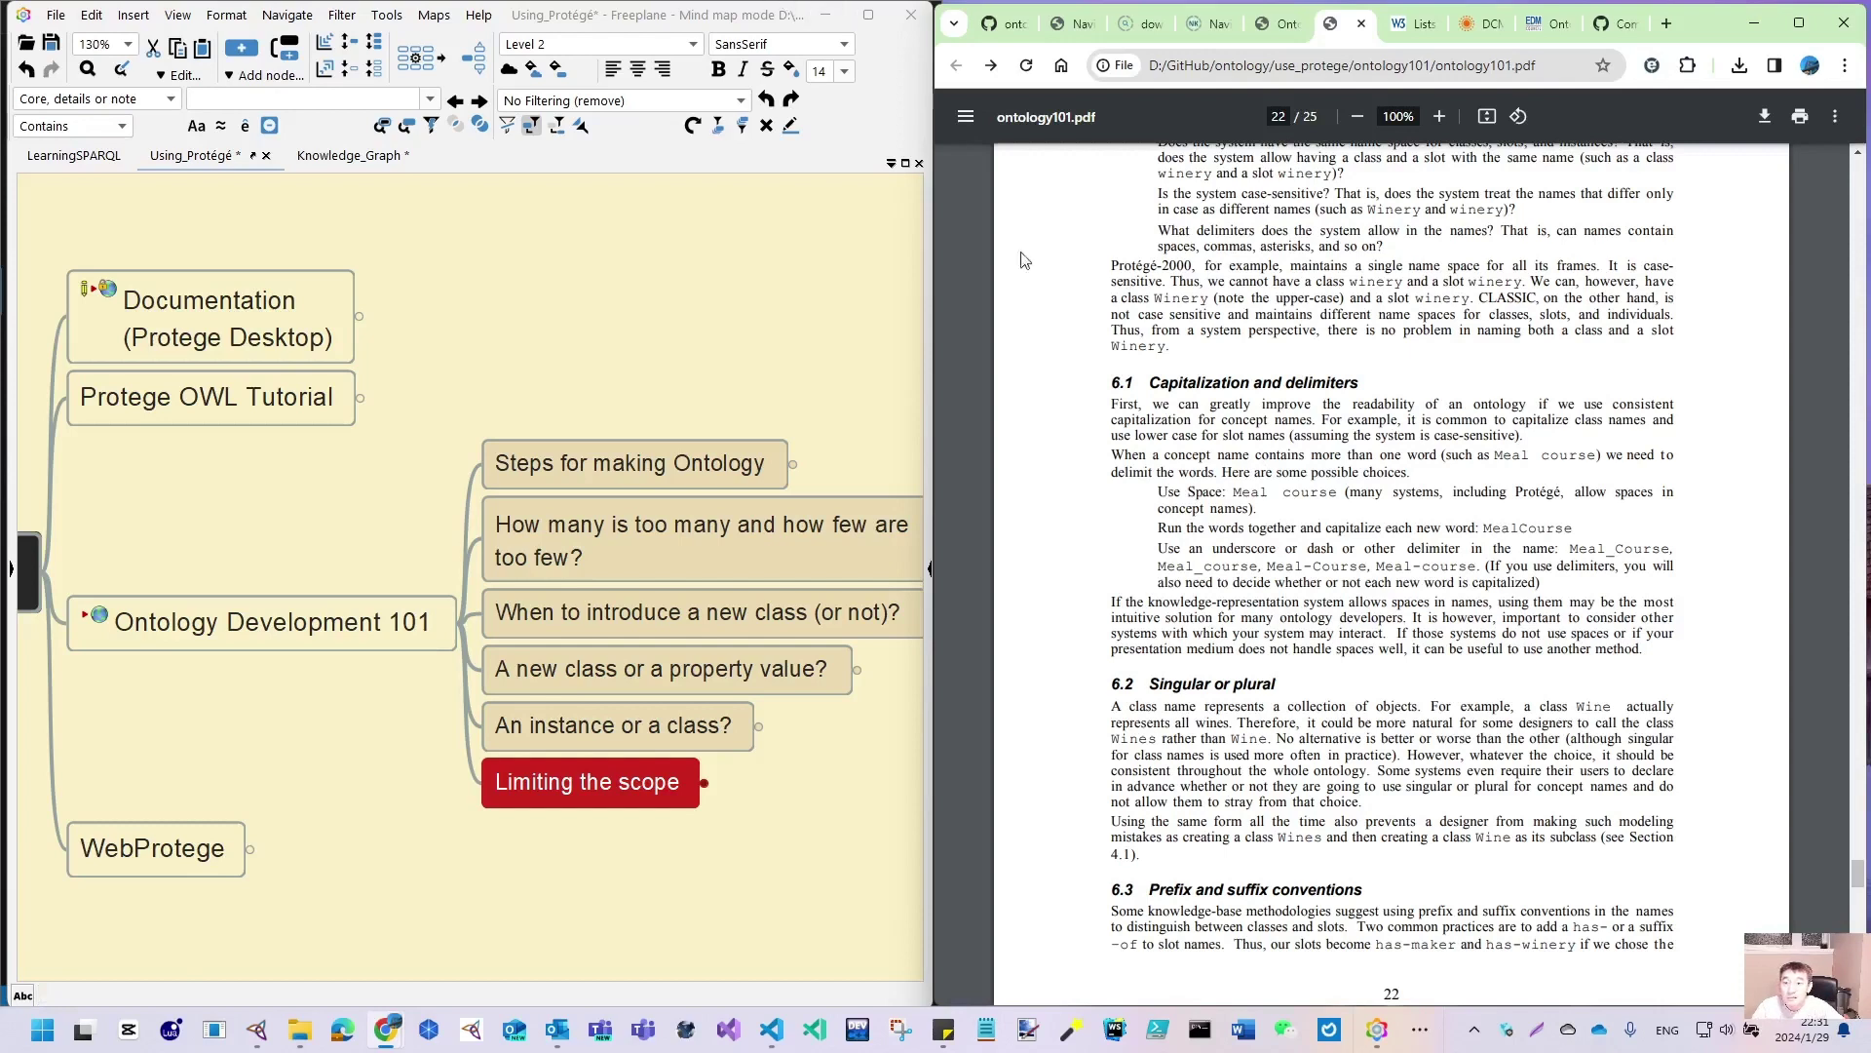
left_click_drag(1160, 265, 1192, 266)
left_click_drag(197, 536, 435, 526)
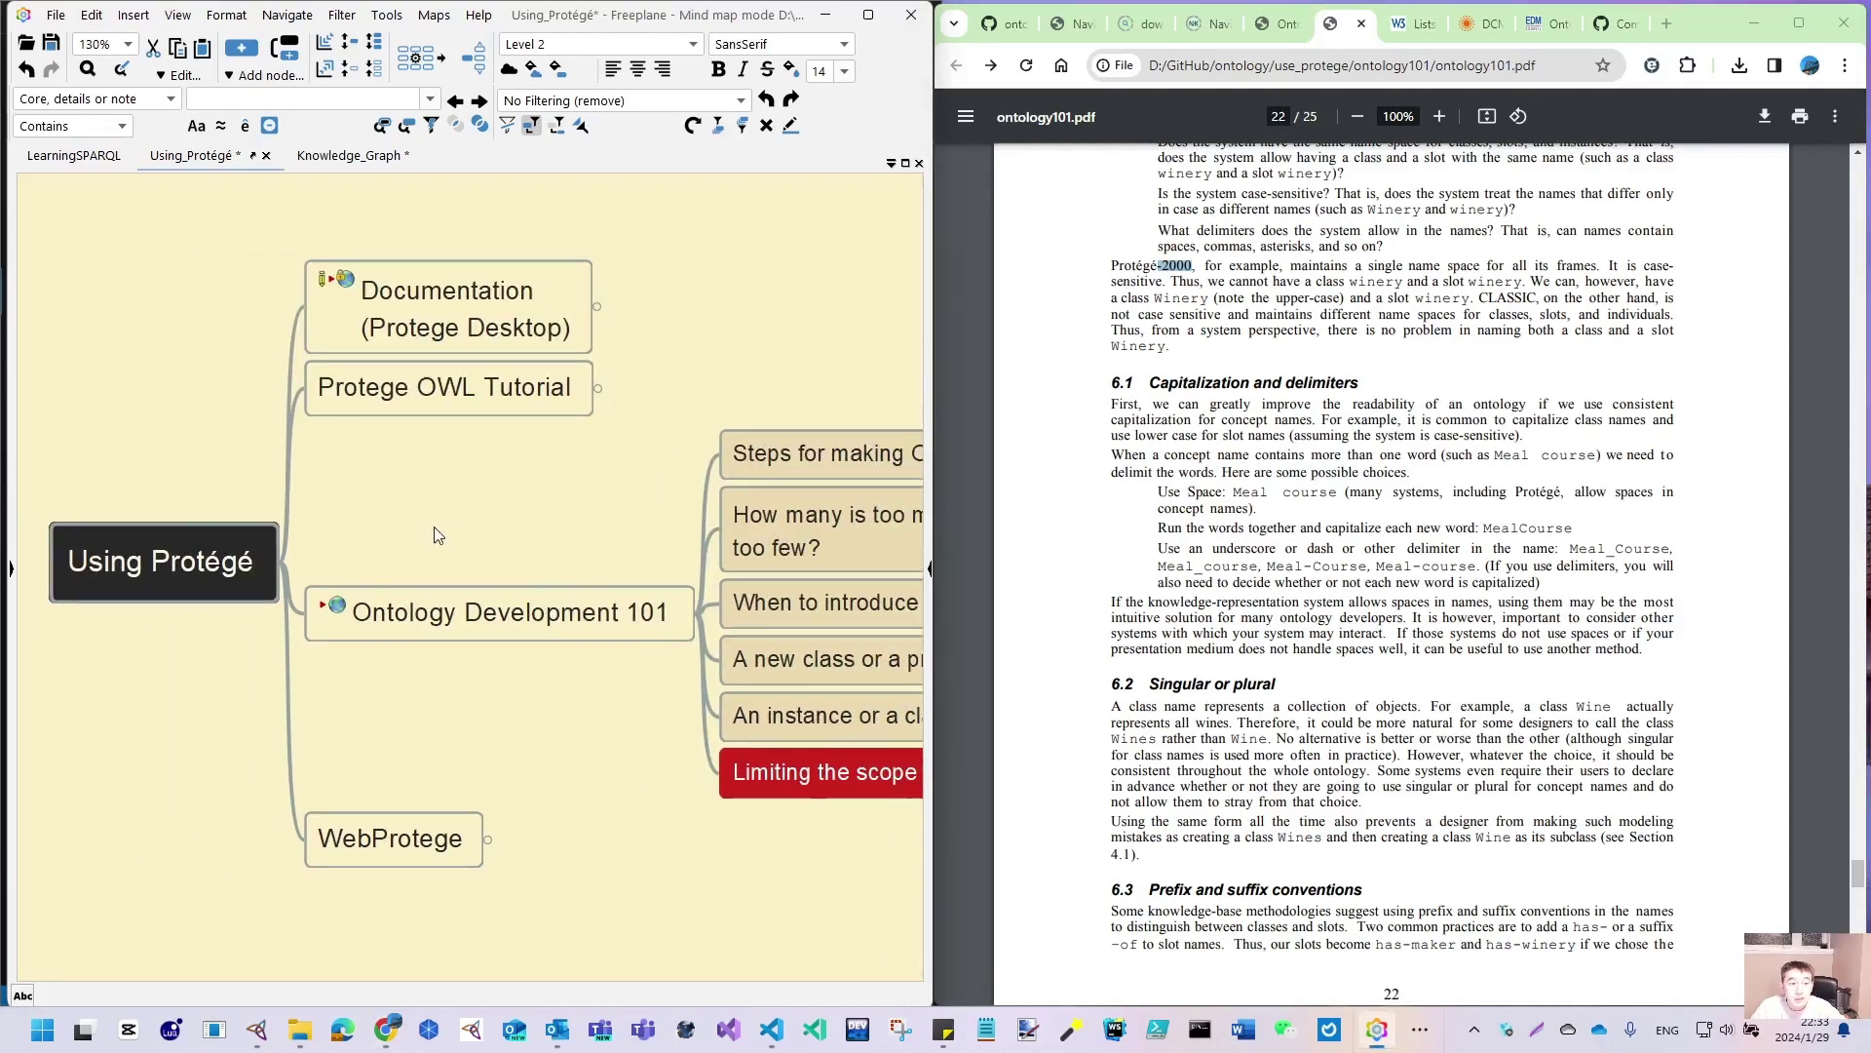